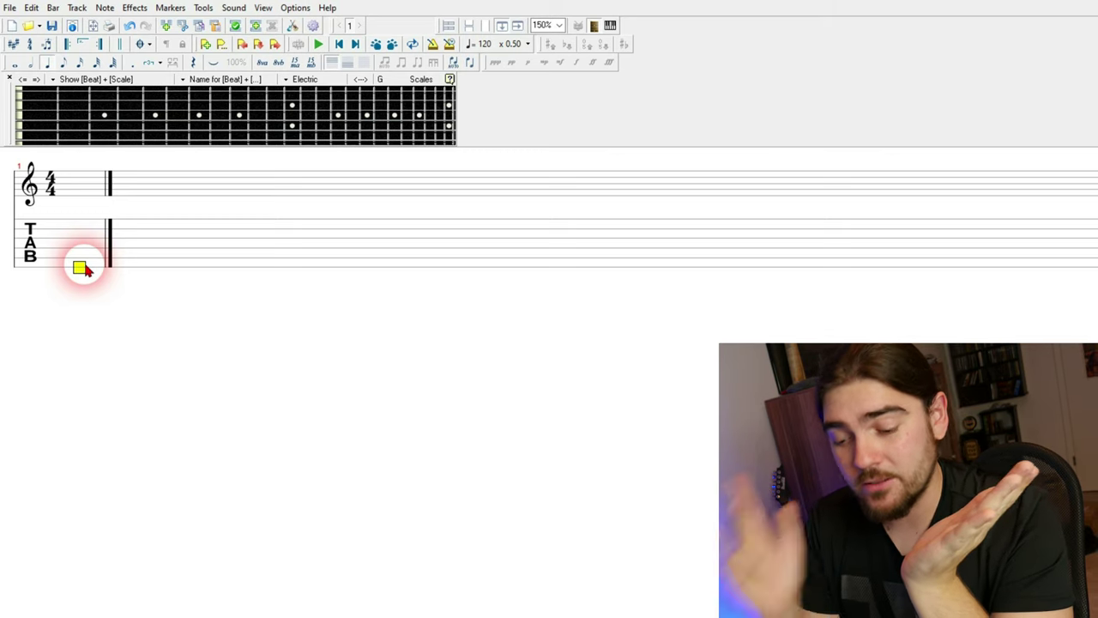
- Add a Percussion track with default properties, then check the View menu for drum names
{"action": "key", "text": "ctrl+Insert"}
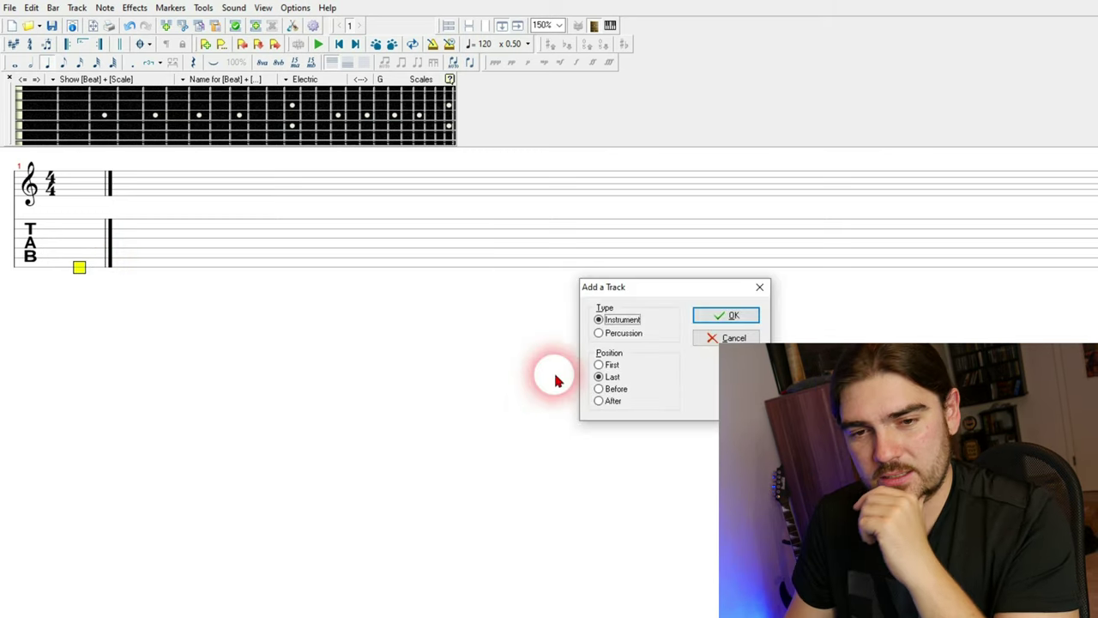
{"action": "left_click", "coordinate": [623, 334]}
{"action": "left_click", "coordinate": [731, 316]}
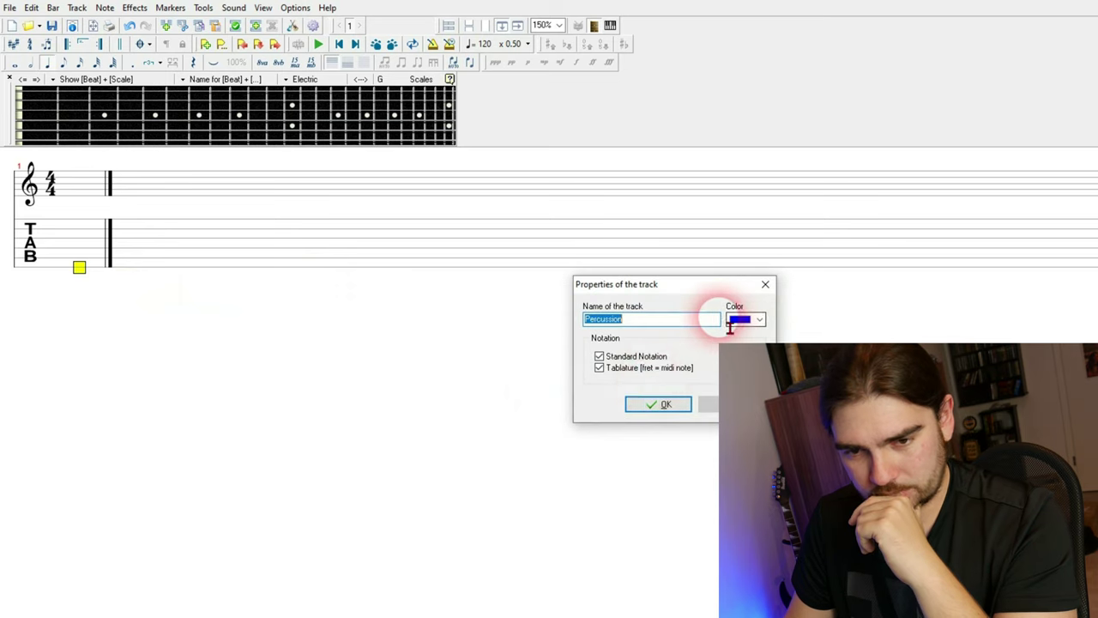
{"action": "left_click", "coordinate": [665, 405]}
{"action": "left_click", "coordinate": [264, 7]}
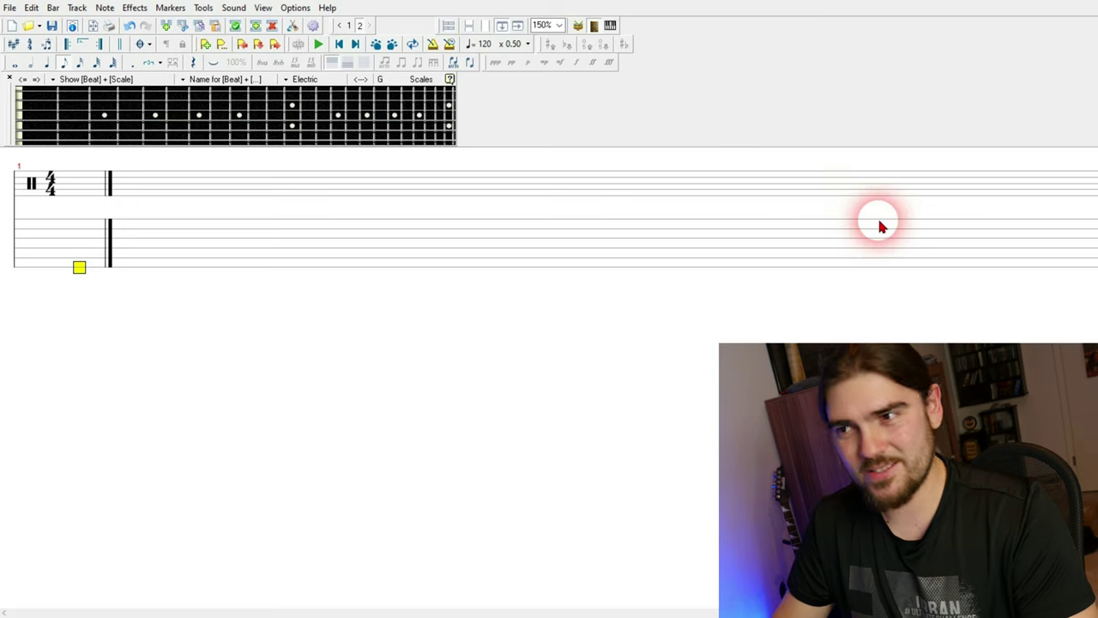
- Enter the first eighth notes of bar 1: kick 36, hi-hat 46, snare 38, then remove a misplaced kick
{"action": "type", "text": "36"}
{"action": "key", "text": "Down"}
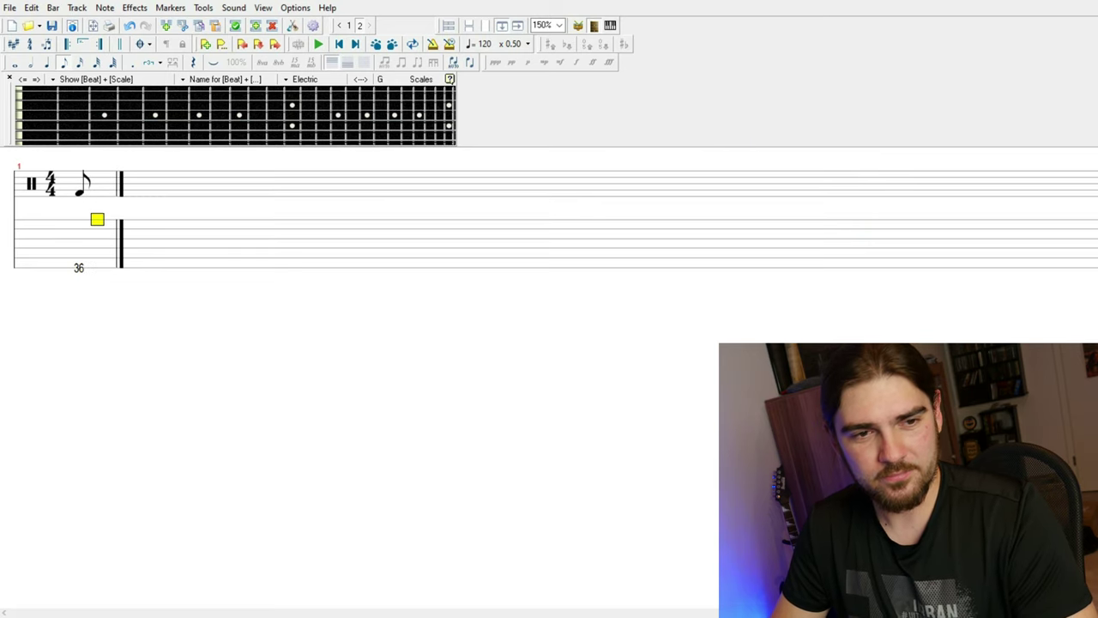
{"action": "type", "text": "46"}
{"action": "key", "text": "Right"}
{"action": "key", "text": "Up"}
{"action": "type", "text": "38"}
{"action": "key", "text": "Right"}
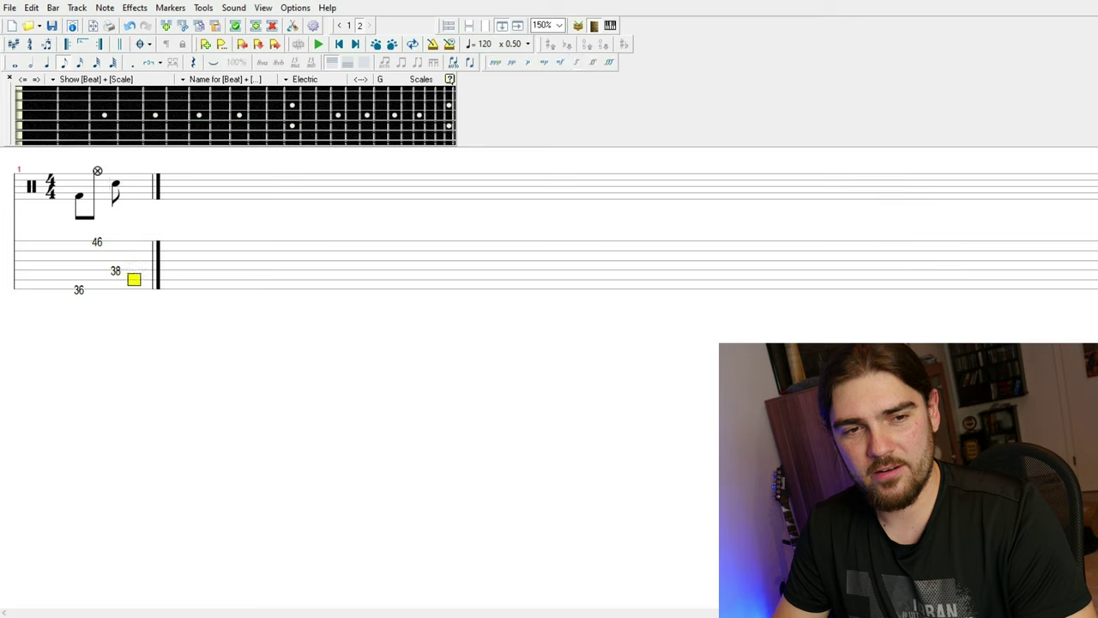
{"action": "key", "text": "Down"}
{"action": "key", "text": "Down"}
{"action": "type", "text": "36"}
{"action": "key", "text": "Right"}
{"action": "key", "text": "Down"}
{"action": "type", "text": "46"}
{"action": "key", "text": "Left"}
{"action": "key", "text": "Up"}
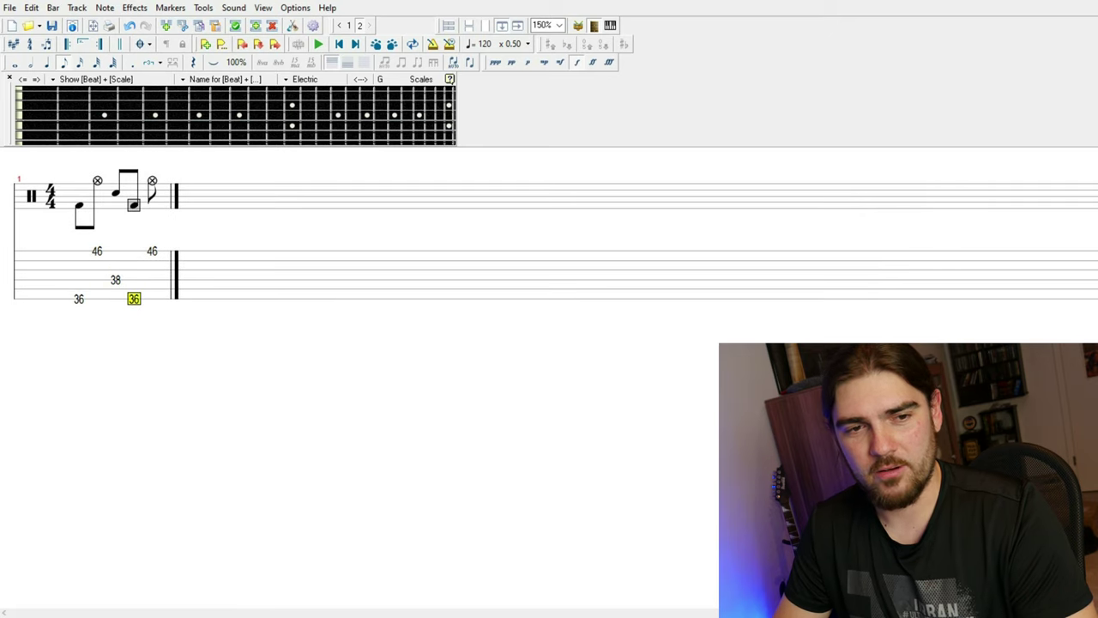
{"action": "key", "text": "Delete"}
{"action": "key", "text": "Delete"}
- Complete bar 1 with kick 36, hi-hat 46, snare 38 and a final hi-hat 46
{"action": "key", "text": "Right"}
{"action": "type", "text": "36"}
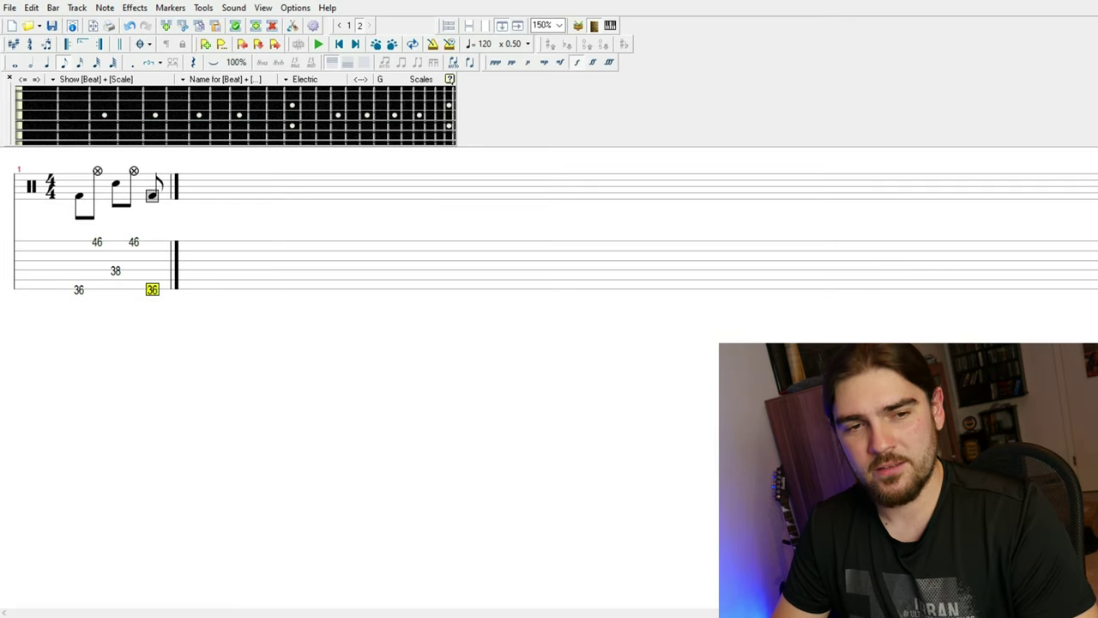
{"action": "key", "text": "Right"}
{"action": "key", "text": "Up"}
{"action": "key", "text": "Up"}
{"action": "key", "text": "Up"}
{"action": "key", "text": "Up"}
{"action": "key", "text": "Up"}
{"action": "type", "text": "46"}
{"action": "key", "text": "Right"}
{"action": "key", "text": "Down"}
{"action": "key", "text": "Down"}
{"action": "key", "text": "Down"}
{"action": "type", "text": "38"}
{"action": "key", "text": "Right"}
{"action": "key", "text": "Down"}
{"action": "key", "text": "Down"}
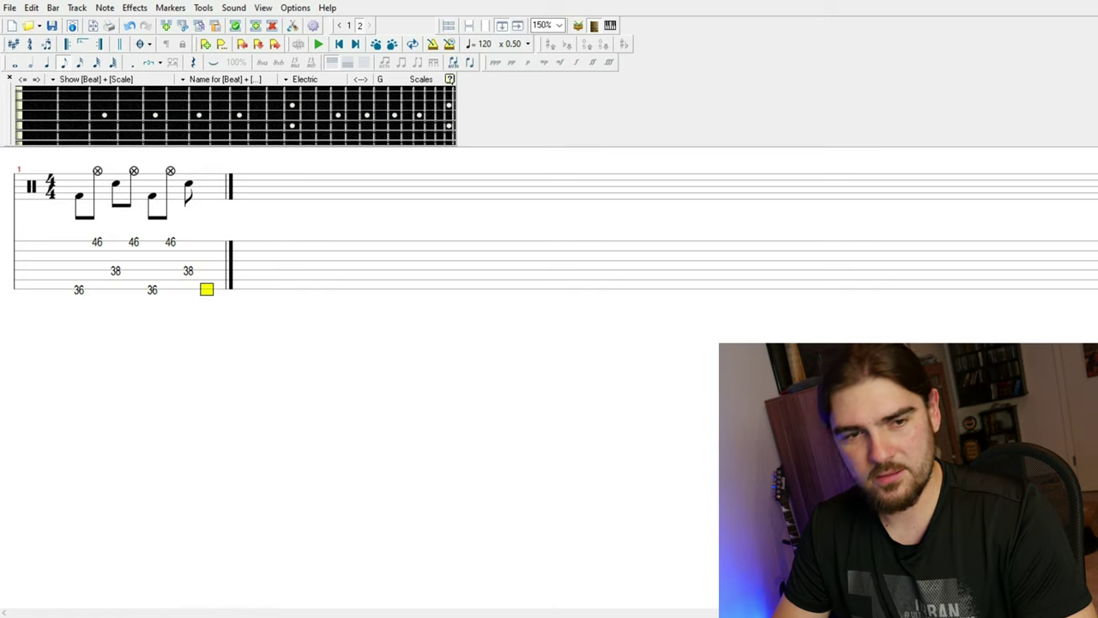
{"action": "key", "text": "Up"}
{"action": "key", "text": "Up"}
{"action": "key", "text": "Up"}
{"action": "key", "text": "Up"}
{"action": "key", "text": "Up"}
{"action": "type", "text": "46"}
- Copy bar 1's beat into bars 2–4 and play the four-bar beat back
{"action": "left_click_drag", "start_coordinate": [74, 289], "coordinate": [226, 292]}
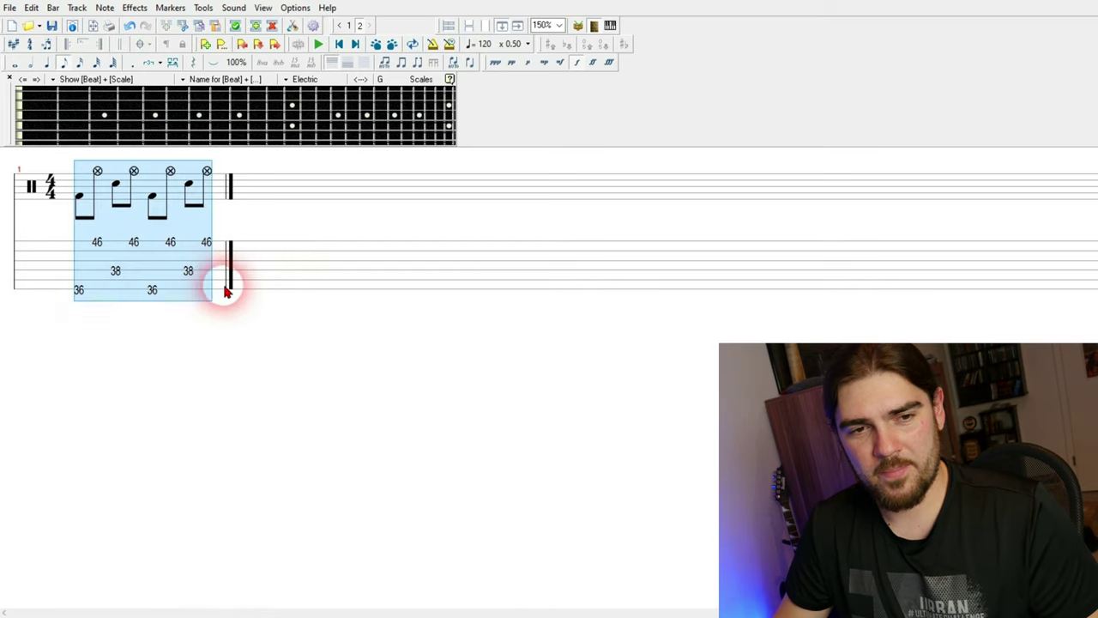
{"action": "key", "text": "ctrl+c"}
{"action": "key", "text": "ctrl+v"}
{"action": "key", "text": "ctrl+v"}
{"action": "key", "text": "ctrl+v"}
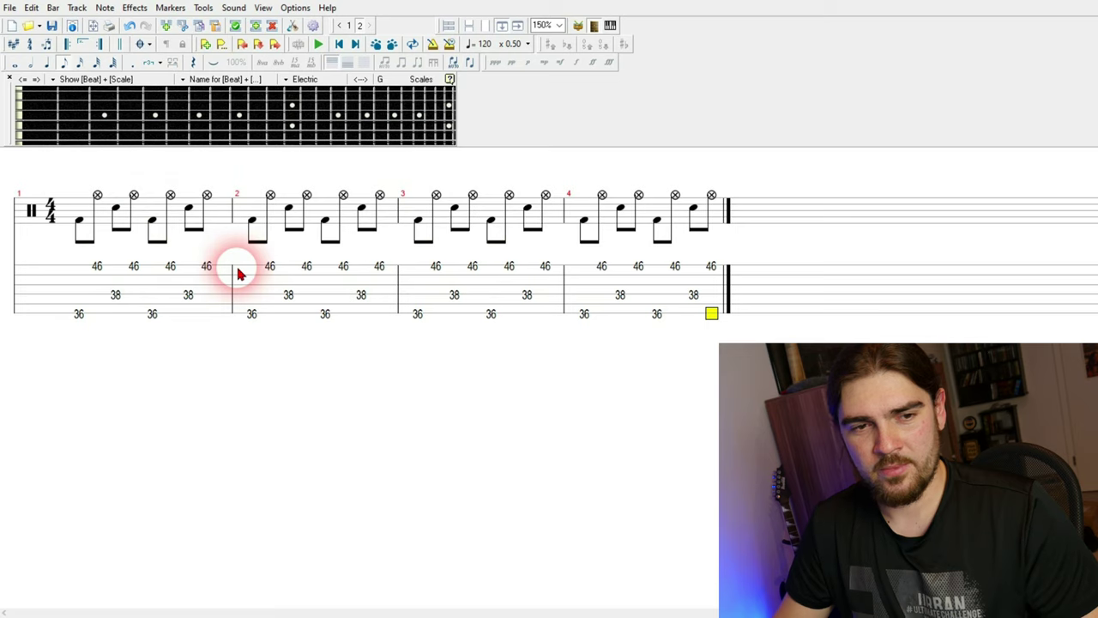
{"action": "left_click", "coordinate": [54, 246]}
{"action": "key", "text": "space"}
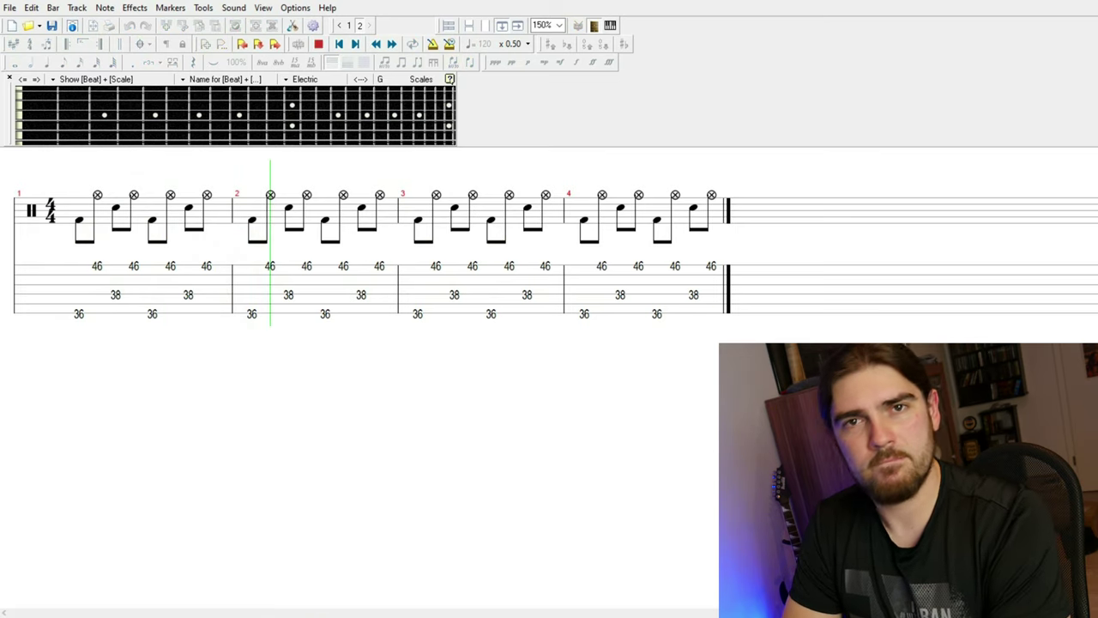
{"action": "key", "text": "space"}
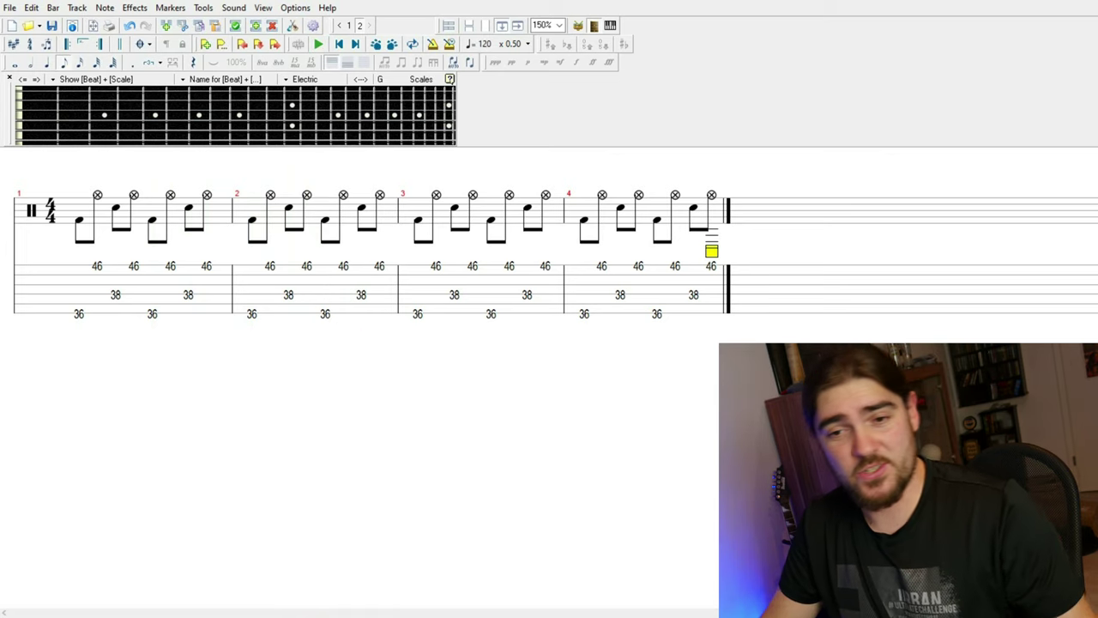
- Add bars 5–6 and fill bar 6 with sixteenth-note kicks (36), then play it
{"action": "left_click", "coordinate": [747, 302]}
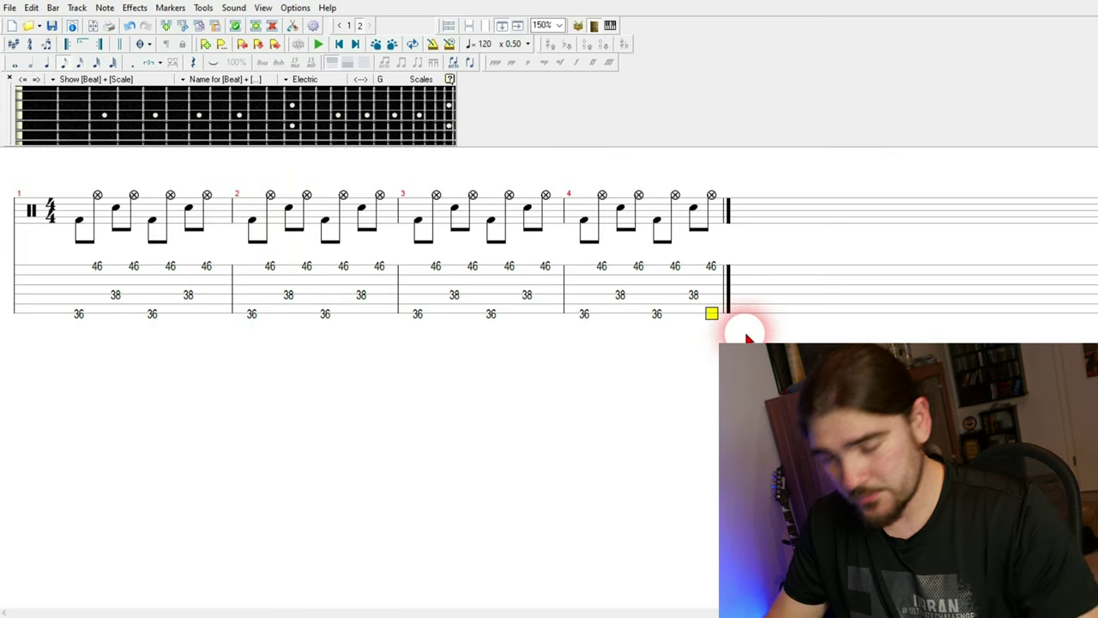
{"action": "key", "text": "Right"}
{"action": "key", "text": "Right"}
{"action": "key", "text": "minus"}
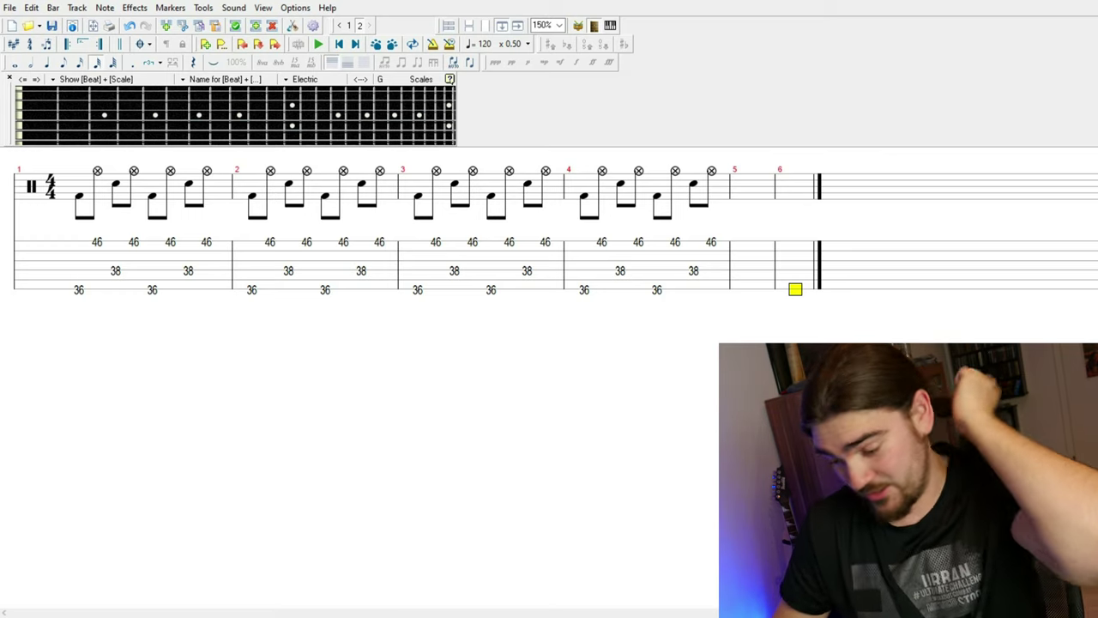
{"action": "type", "text": "36"}
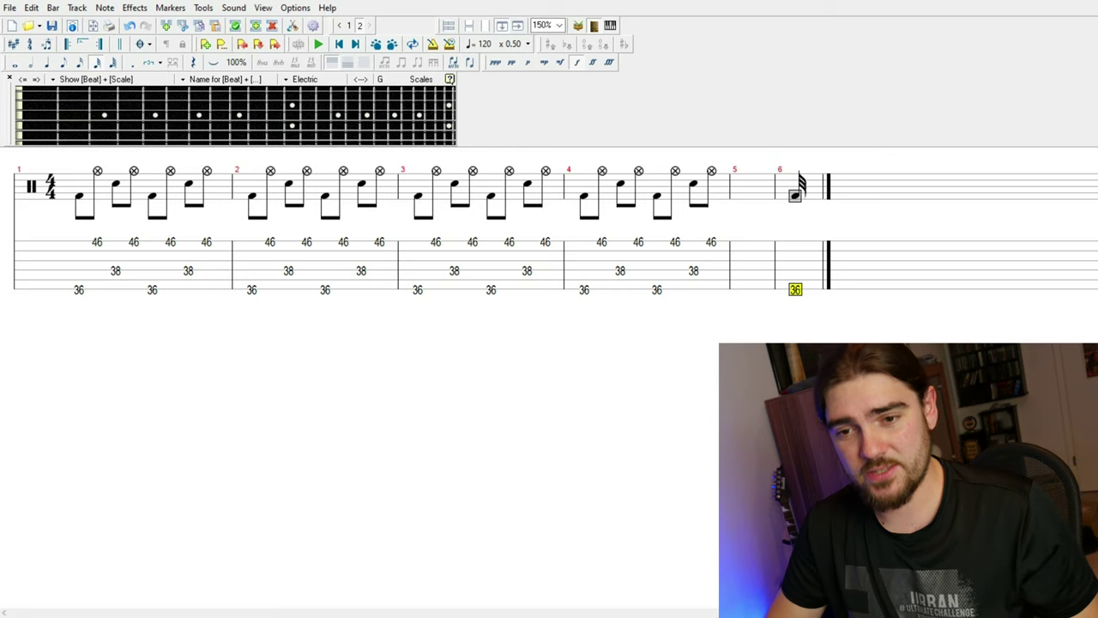
{"action": "key", "text": "minus"}
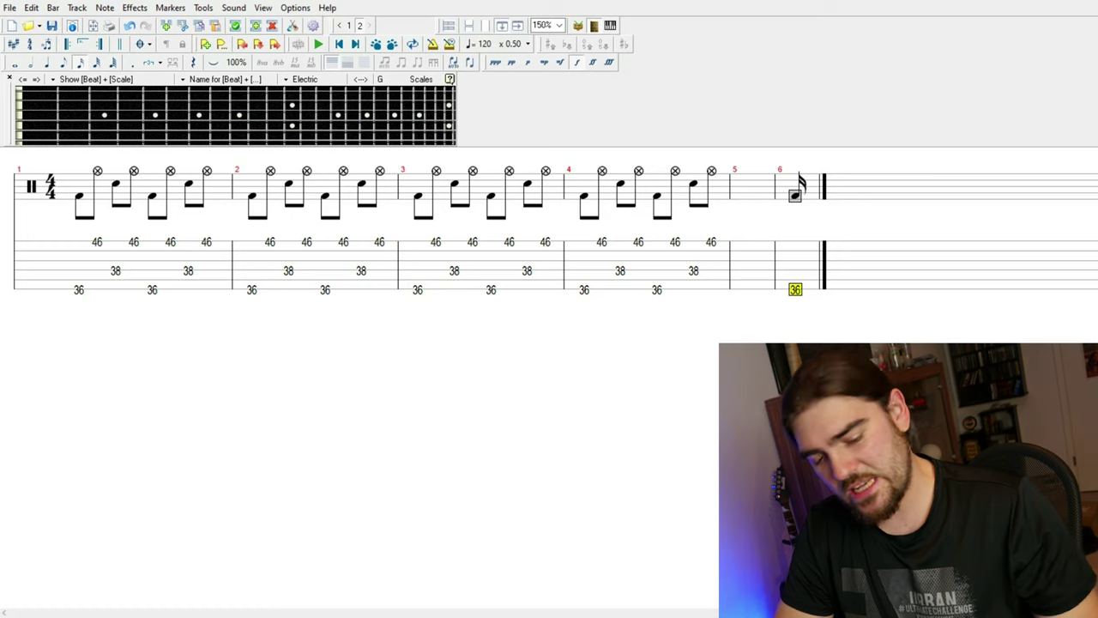
{"action": "key", "text": "Right"}
{"action": "key", "text": "Right"}
{"action": "key", "text": "Right"}
{"action": "key", "text": "Right"}
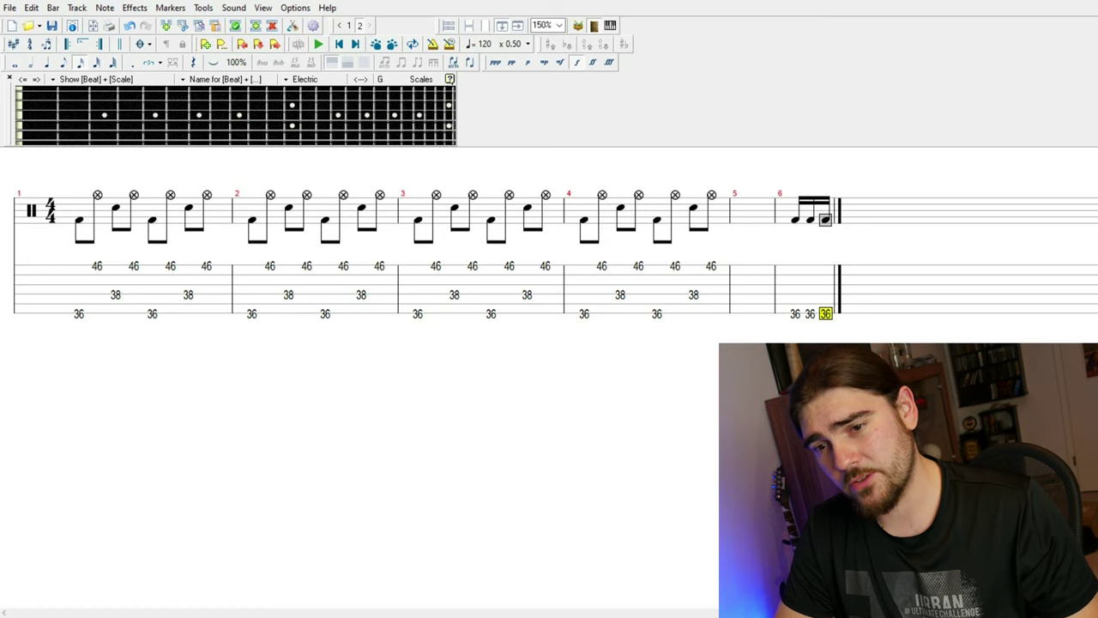
{"action": "key", "text": "Right"}
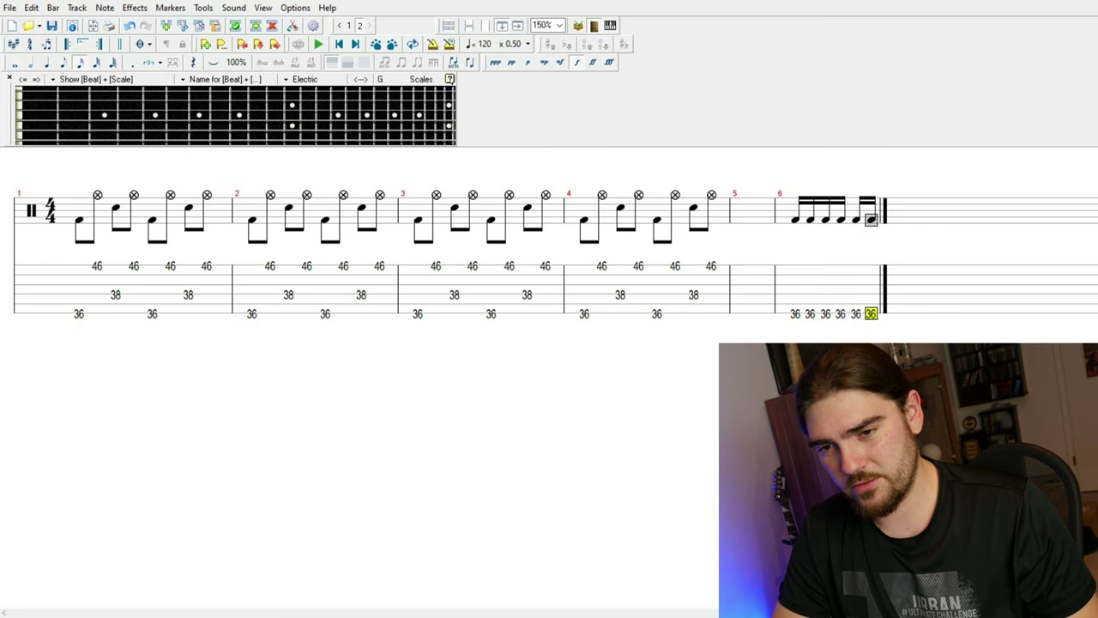
{"action": "key", "text": "Right"}
{"action": "key", "text": "Right"}
{"action": "key", "text": "Right"}
{"action": "key", "text": "Right"}
{"action": "key", "text": "Right"}
{"action": "key", "text": "Right"}
{"action": "key", "text": "Right"}
{"action": "key", "text": "Right"}
{"action": "key", "text": "Right"}
{"action": "key", "text": "Right"}
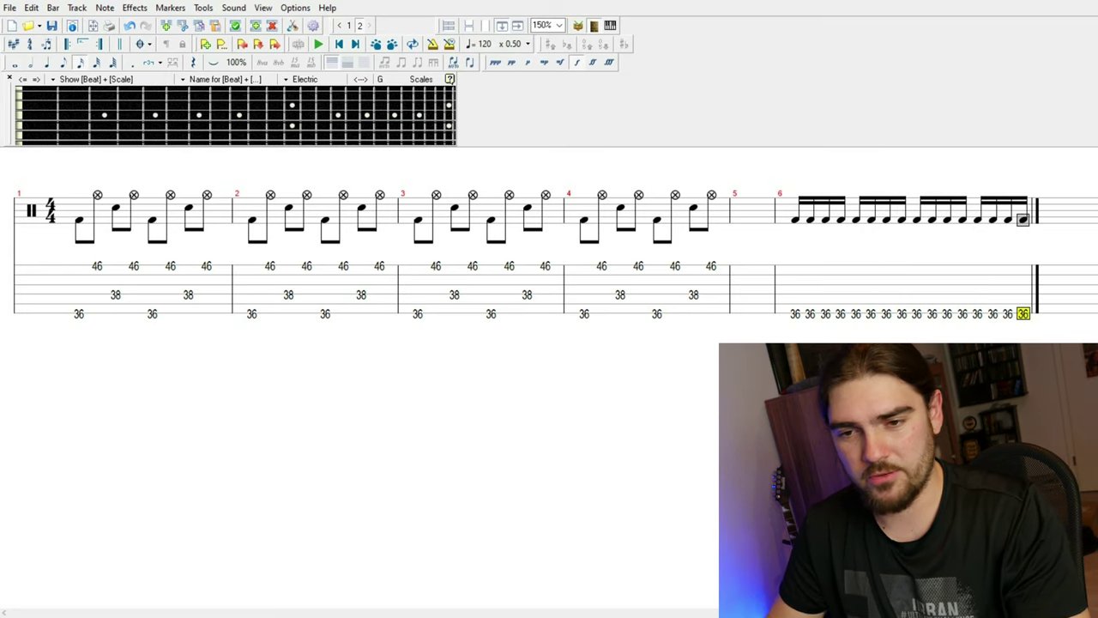
{"action": "key", "text": "Home"}
{"action": "key", "text": "space"}
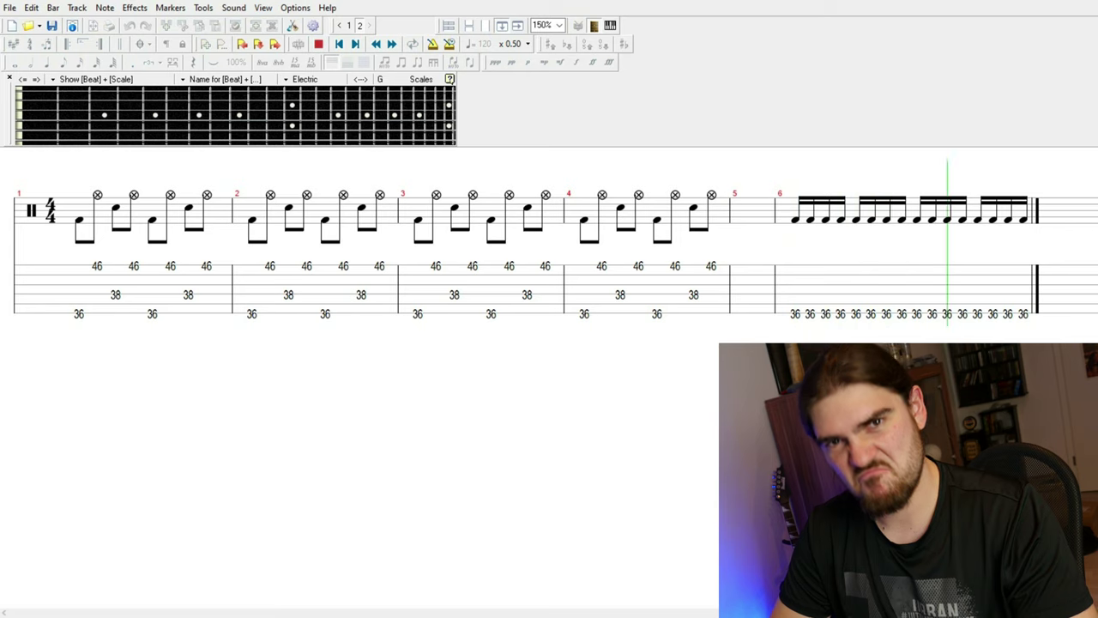
- Add snares (38) on the 5th and 13th sixteenths of bar 6
{"action": "left_click", "coordinate": [848, 307]}
{"action": "type", "text": "38"}
{"action": "key", "text": "Right"}
{"action": "key", "text": "Right"}
{"action": "key", "text": "Right"}
{"action": "key", "text": "Right"}
{"action": "key", "text": "Right"}
{"action": "key", "text": "Right"}
{"action": "key", "text": "Right"}
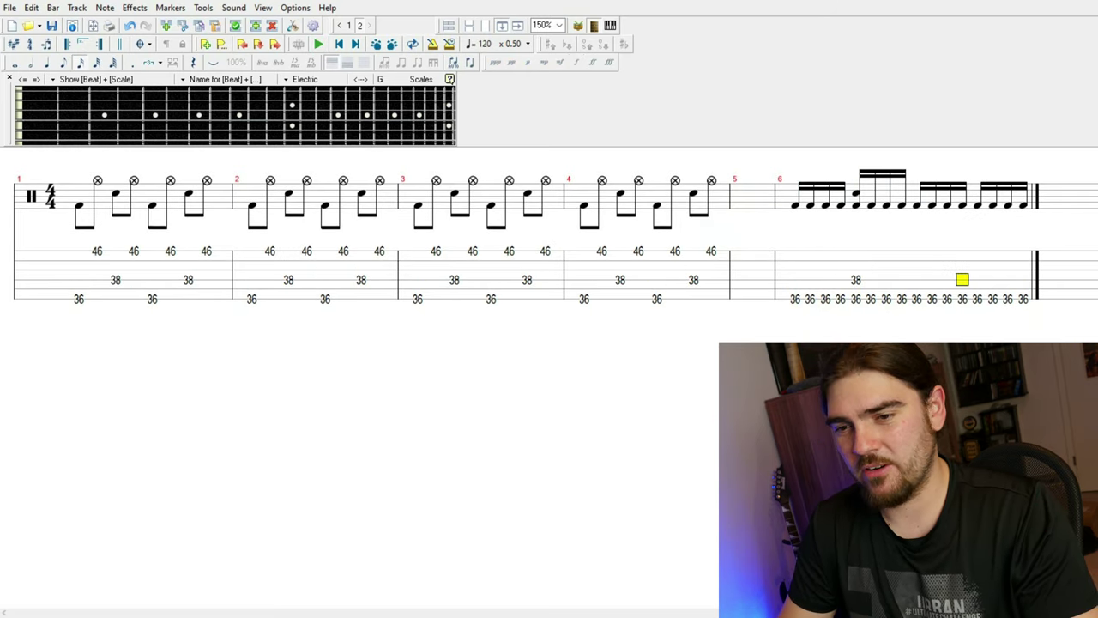
{"action": "key", "text": "Right"}
{"action": "type", "text": "38"}
{"action": "key", "text": "Home"}
{"action": "key", "text": "Down"}
{"action": "key", "text": "Up"}
{"action": "key", "text": "Up"}
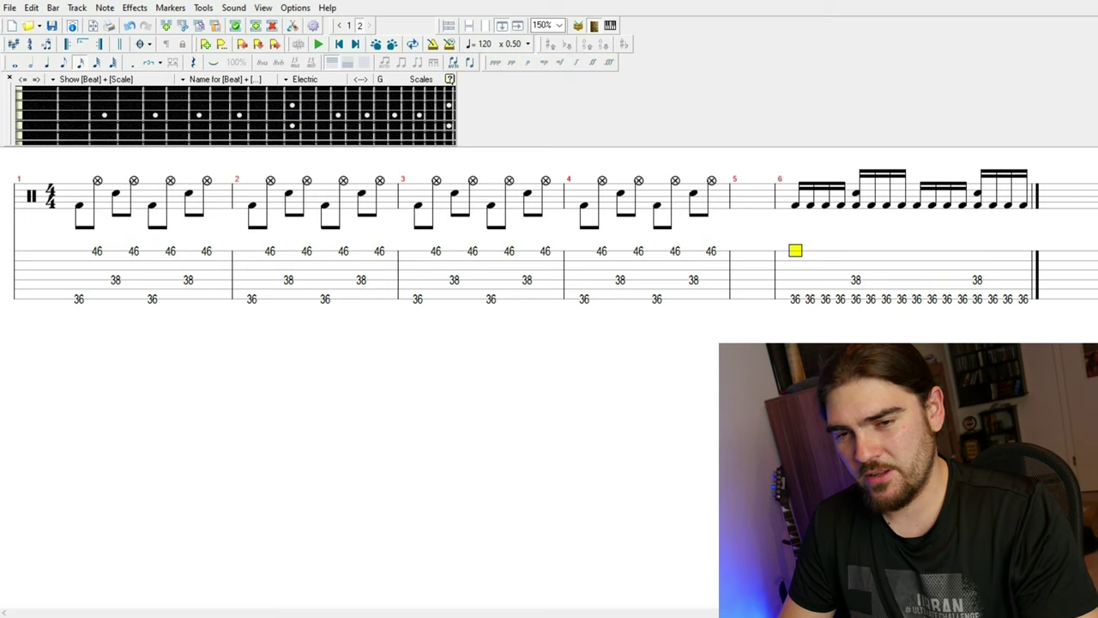
- Add hi-hats (46) on sixteenths 1, 5, 9 and 13 of bar 6 and play the groove
{"action": "type", "text": "46"}
{"action": "key", "text": "Right"}
{"action": "key", "text": "Right"}
{"action": "key", "text": "Right"}
{"action": "key", "text": "Right"}
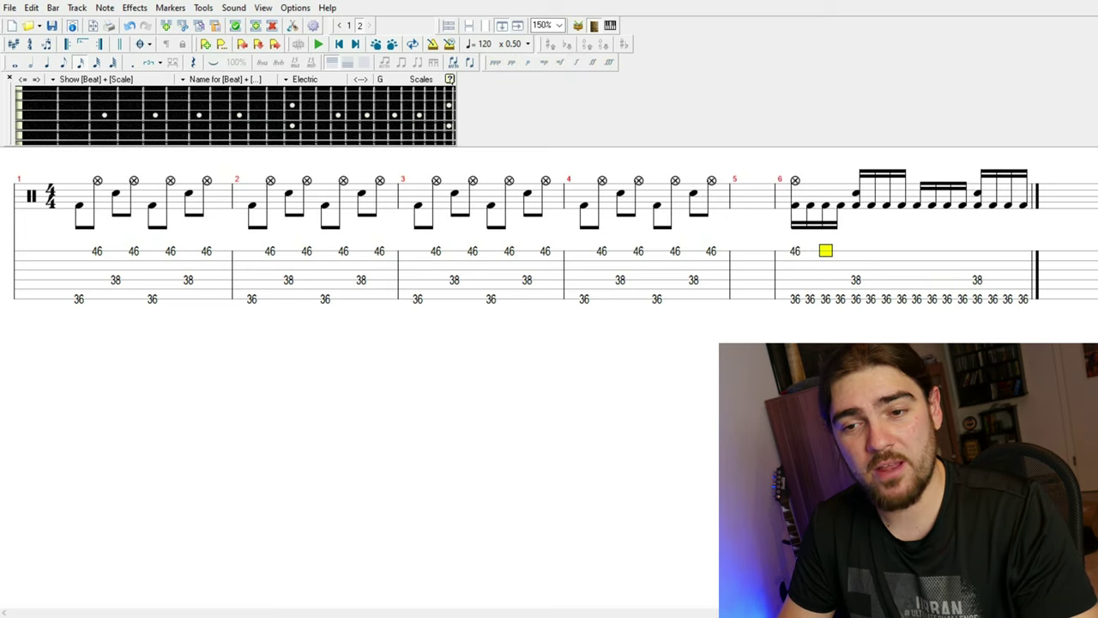
{"action": "type", "text": "46"}
{"action": "key", "text": "Right"}
{"action": "key", "text": "Right"}
{"action": "key", "text": "Right"}
{"action": "key", "text": "Right"}
{"action": "type", "text": "46"}
{"action": "key", "text": "Right"}
{"action": "key", "text": "Right"}
{"action": "key", "text": "Right"}
{"action": "key", "text": "Right"}
{"action": "type", "text": "46"}
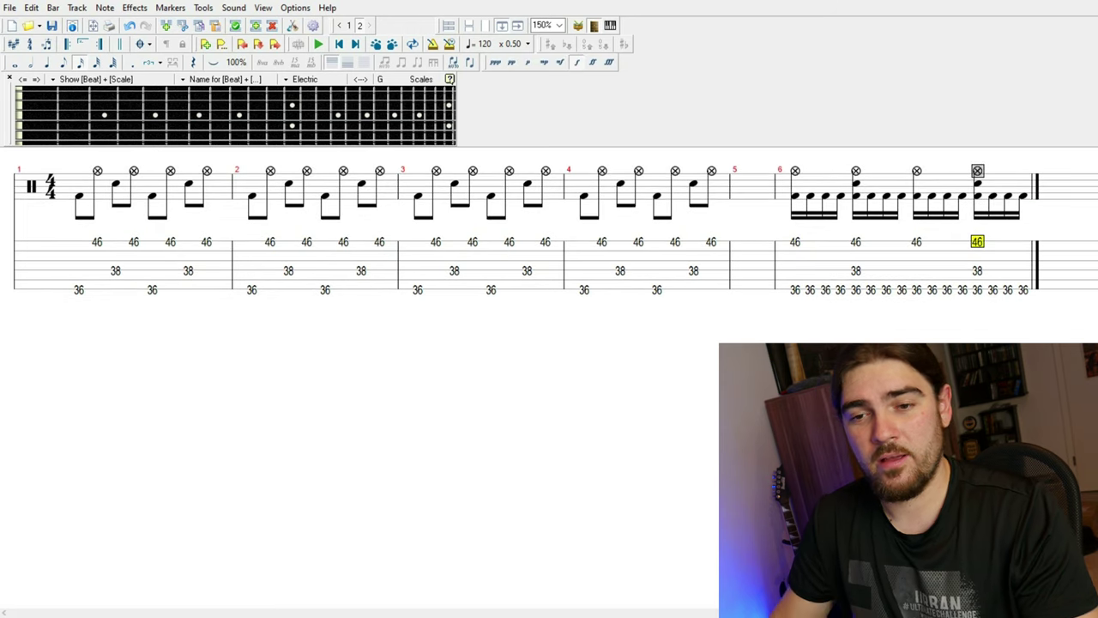
{"action": "key", "text": "space"}
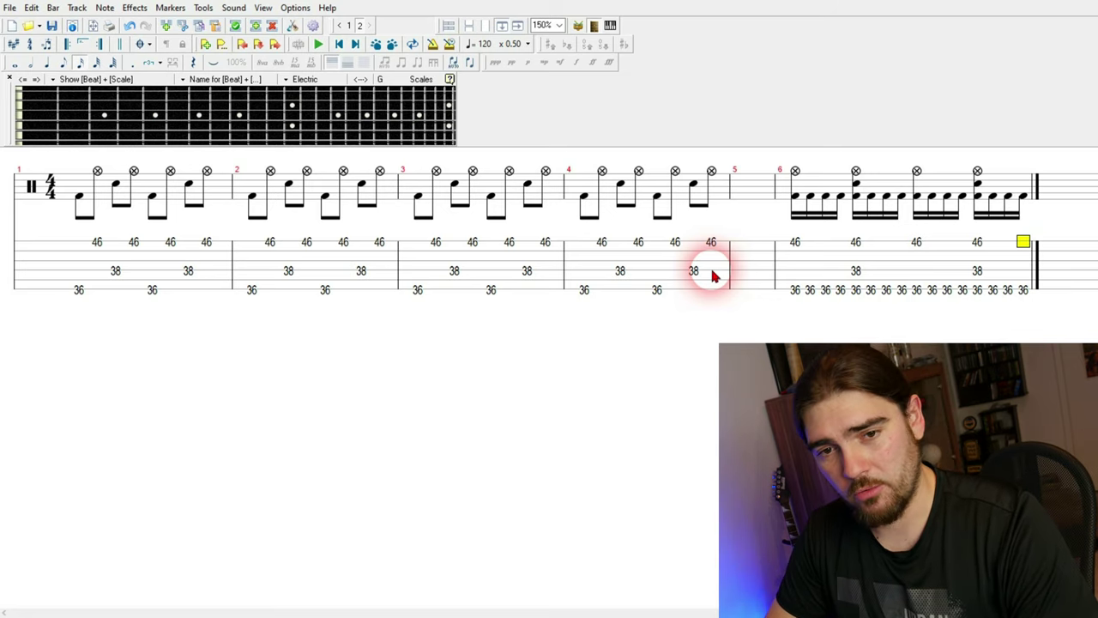
- Change bar 6's first hi-hat to crash 57 and paste copies of the groove after bar 6
{"action": "left_click", "coordinate": [795, 242]}
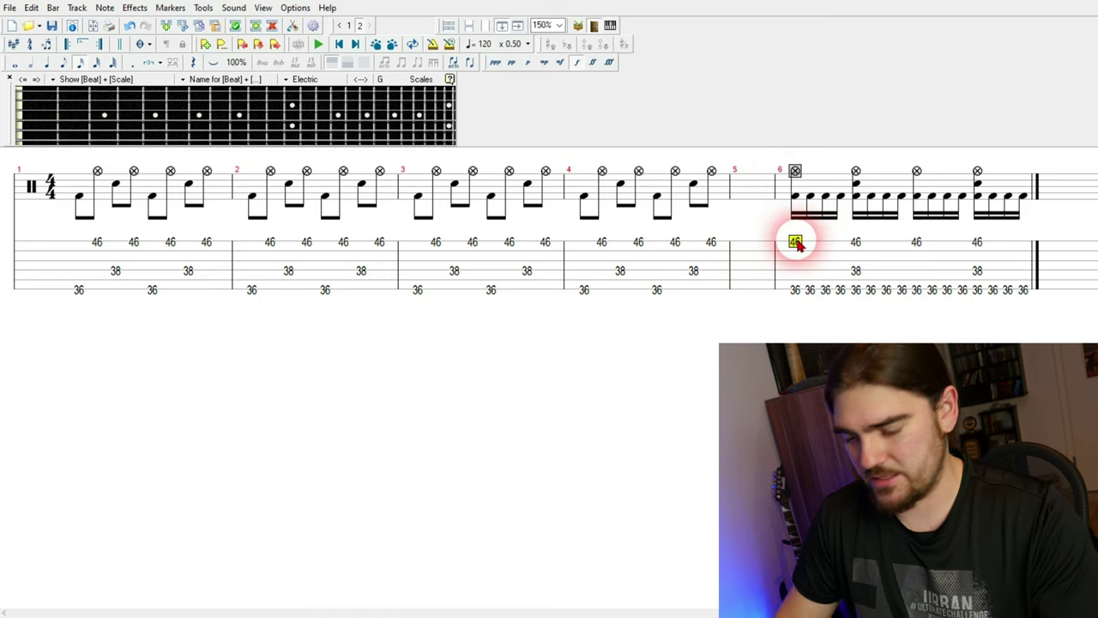
{"action": "type", "text": "57"}
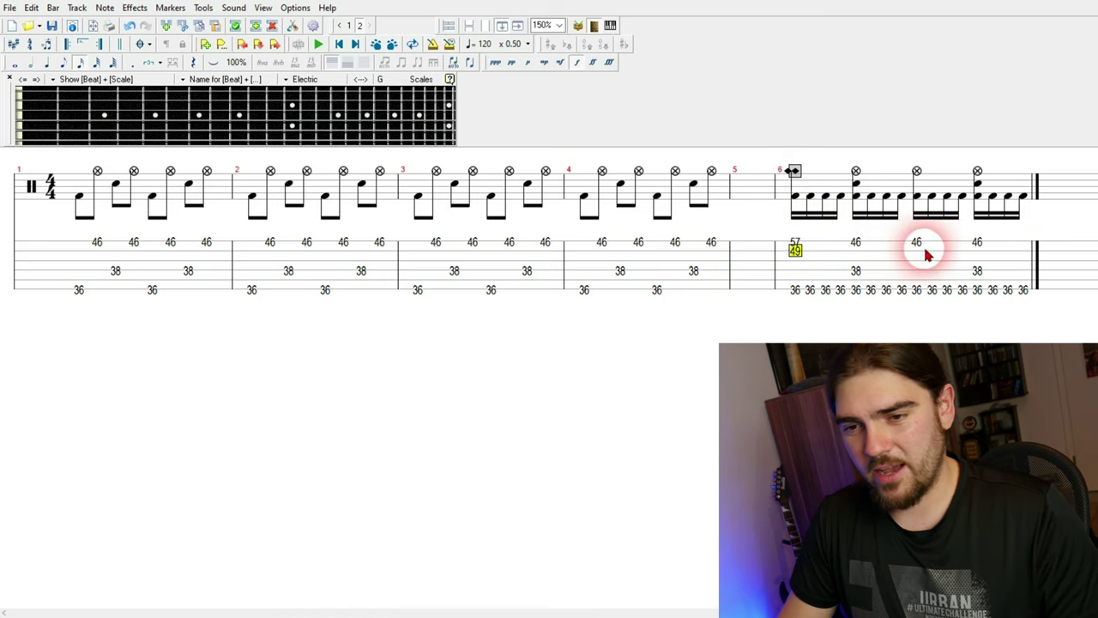
{"action": "left_click_drag", "start_coordinate": [919, 246], "coordinate": [1051, 255]}
{"action": "left_click", "coordinate": [1035, 297]}
{"action": "key", "text": "Right"}
{"action": "key", "text": "ctrl+v"}
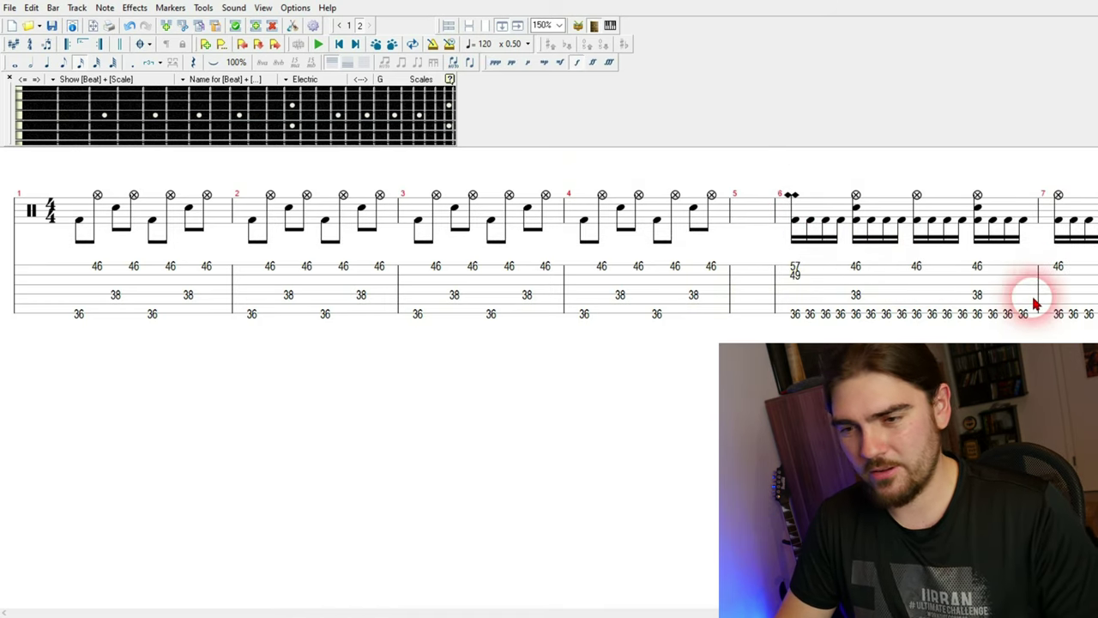
{"action": "key", "text": "ctrl+v"}
{"action": "key", "text": "ctrl+v"}
{"action": "key", "text": "ctrl+v"}
{"action": "key", "text": "ctrl+v"}
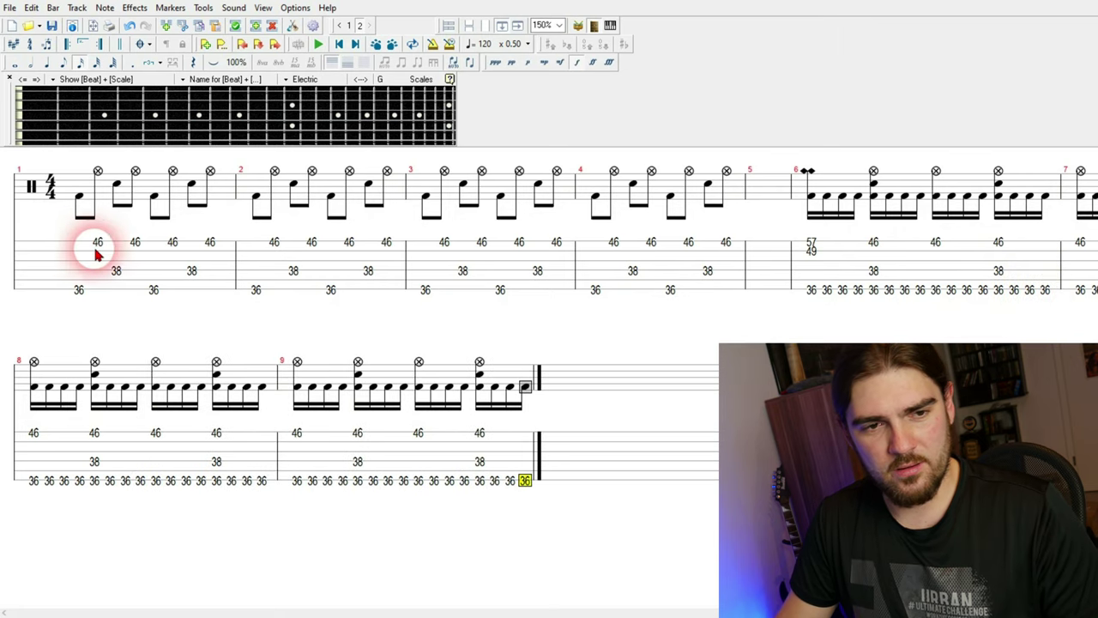
- Select the eighth-note bars 1–4 and cut them from the score
{"action": "left_click_drag", "start_coordinate": [96, 254], "coordinate": [747, 250]}
{"action": "left_click", "coordinate": [118, 166]}
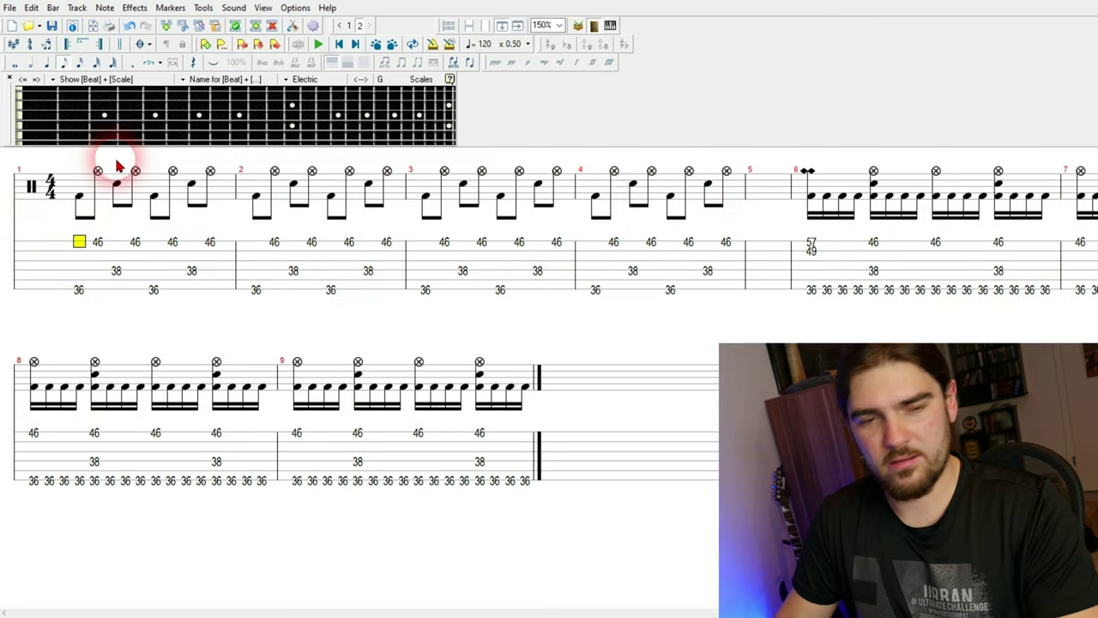
{"action": "type", "text": "49"}
{"action": "left_click", "coordinate": [723, 238], "text": "shift"}
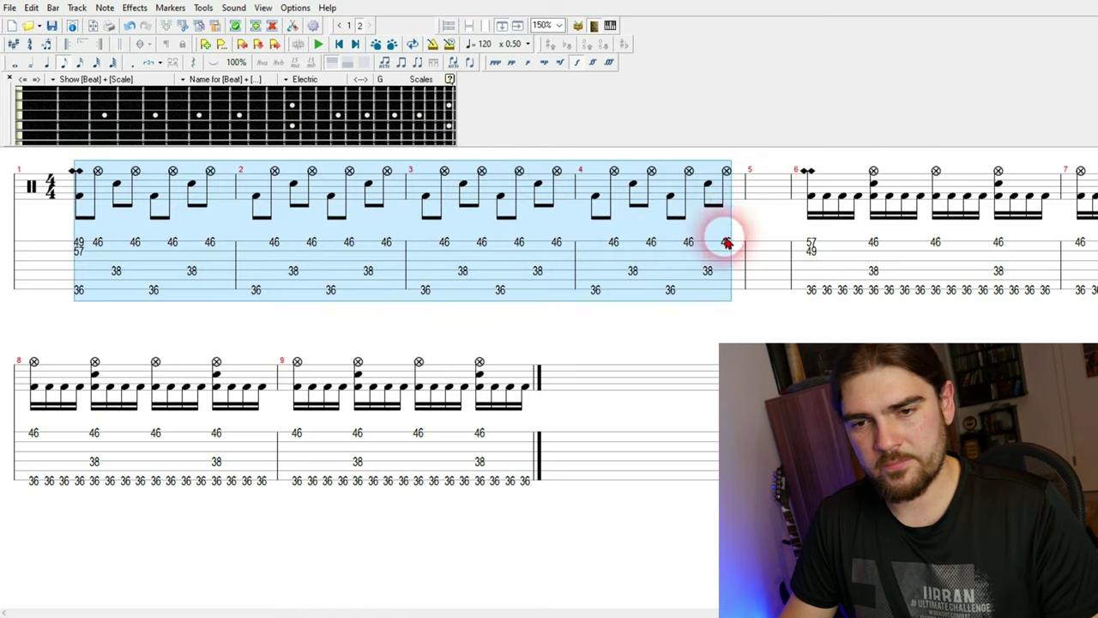
{"action": "key", "text": "ctrl+Delete"}
- Paste the cut bars at the end of the score and delete the empty first bar
{"action": "left_click", "coordinate": [1042, 258]}
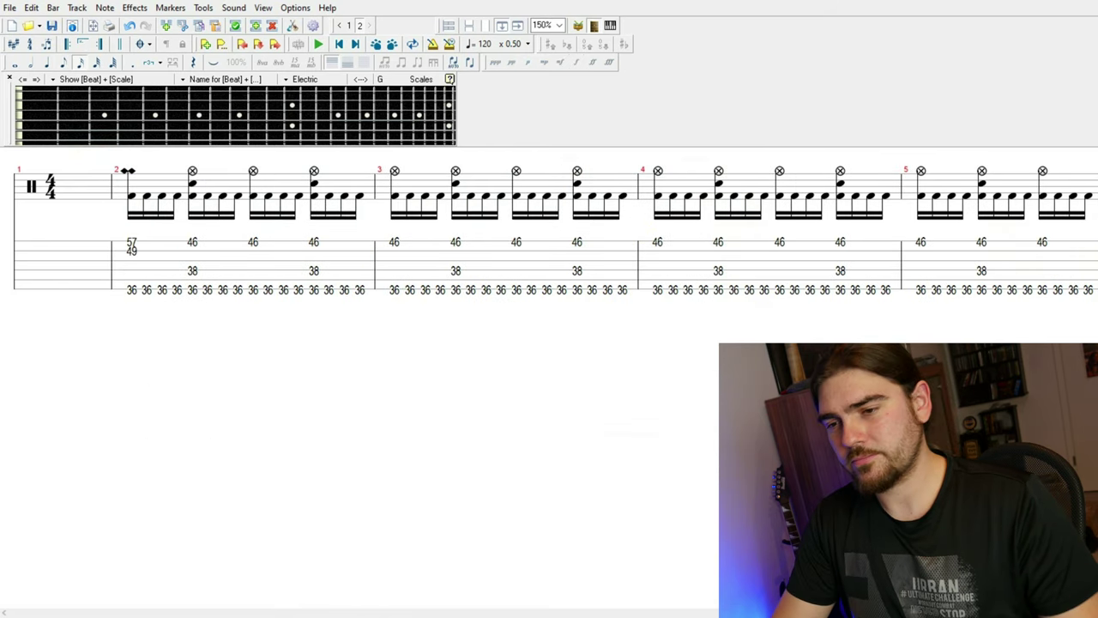
{"action": "key", "text": "ctrl+v"}
{"action": "key", "text": "Return"}
{"action": "left_click", "coordinate": [79, 283]}
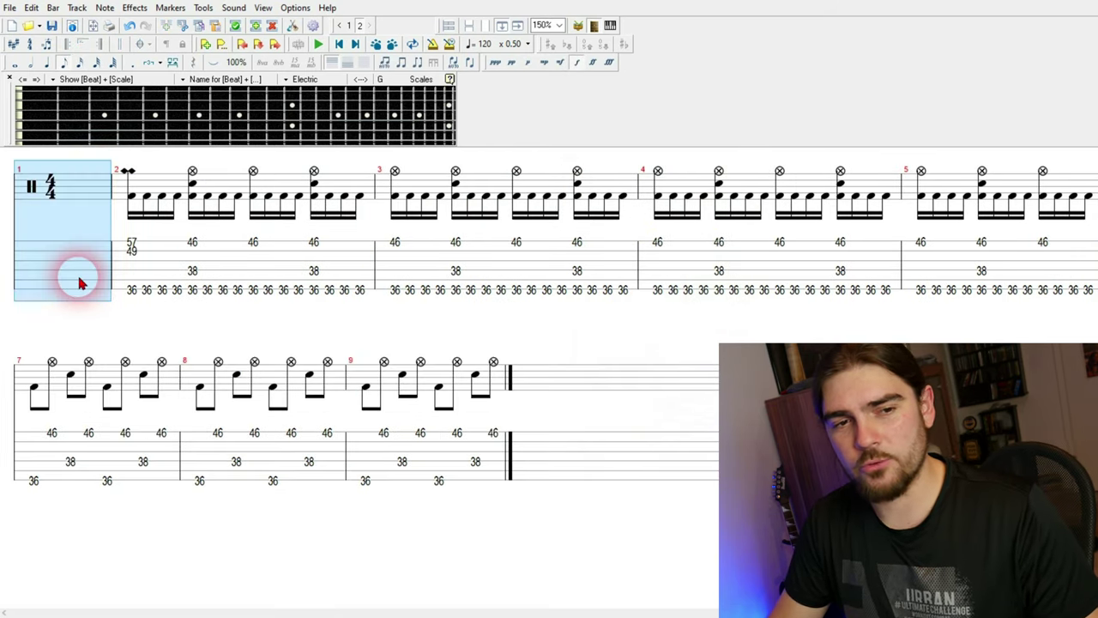
{"action": "key", "text": "ctrl+Delete"}
{"action": "left_click", "coordinate": [82, 257]}
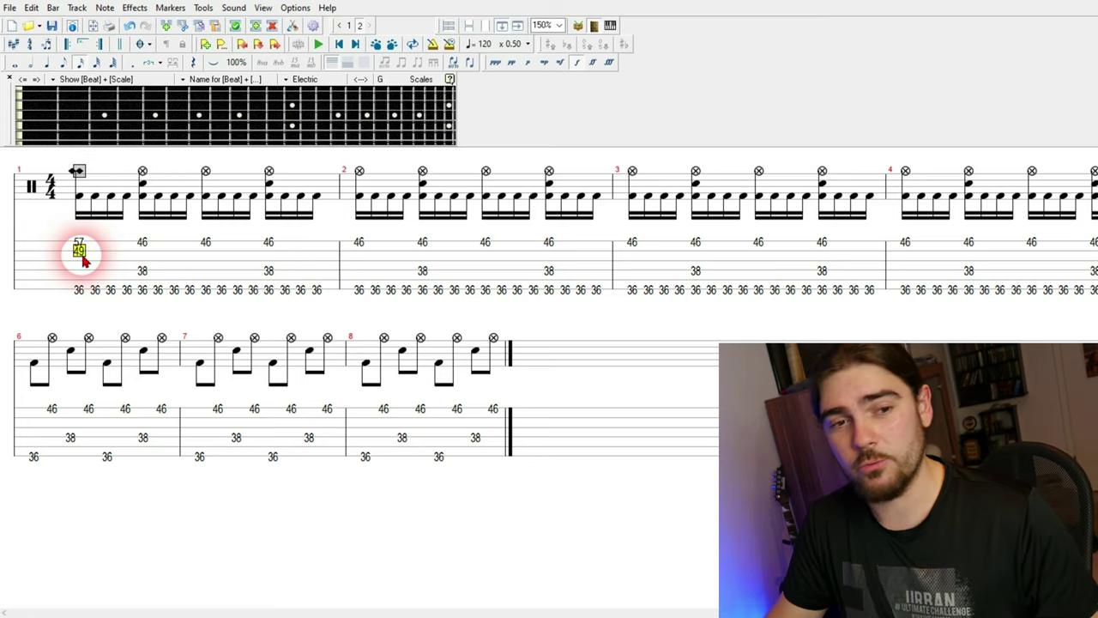
{"action": "left_click", "coordinate": [573, 468]}
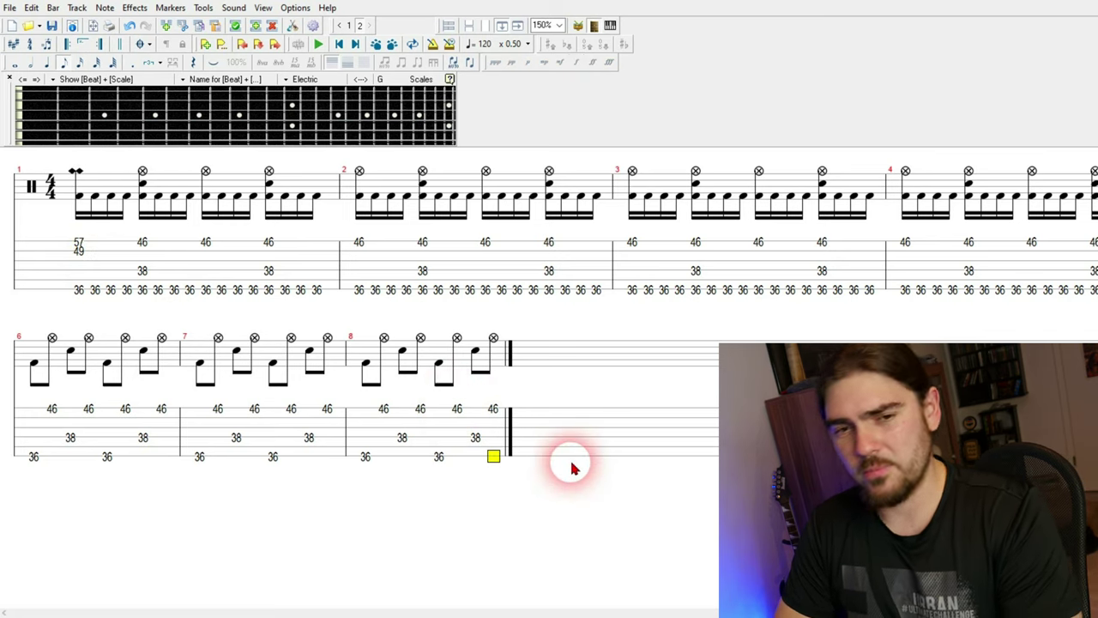
- Add bars 9–12, paste a fill using notes 36, 38, 46 and 53 into bar 11, and play it
{"action": "key", "text": "Right"}
{"action": "key", "text": "Right"}
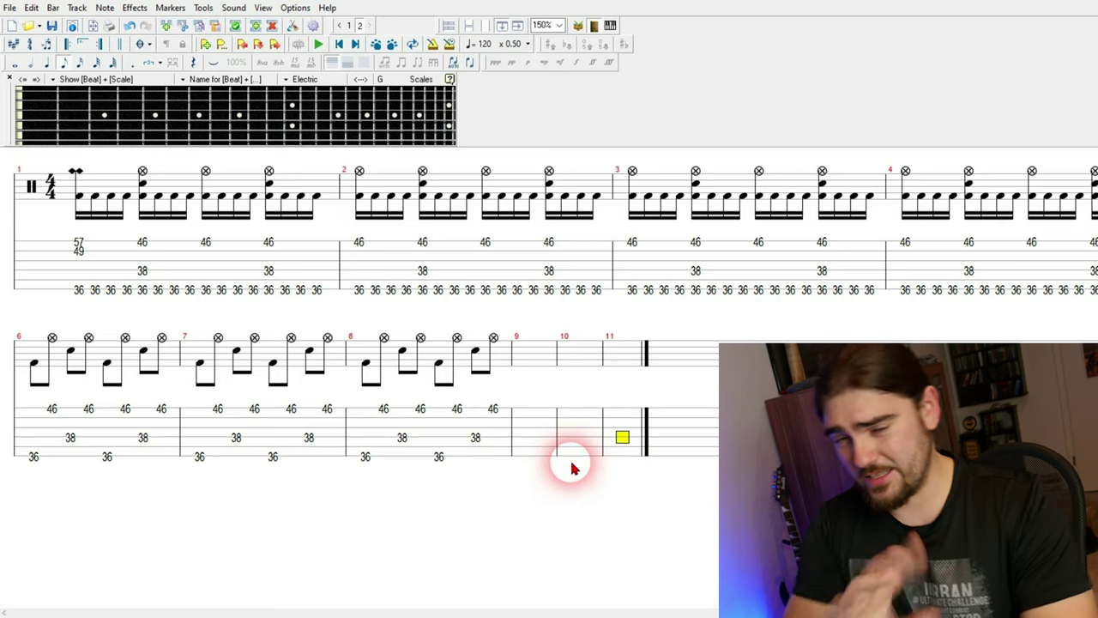
{"action": "key", "text": "Down"}
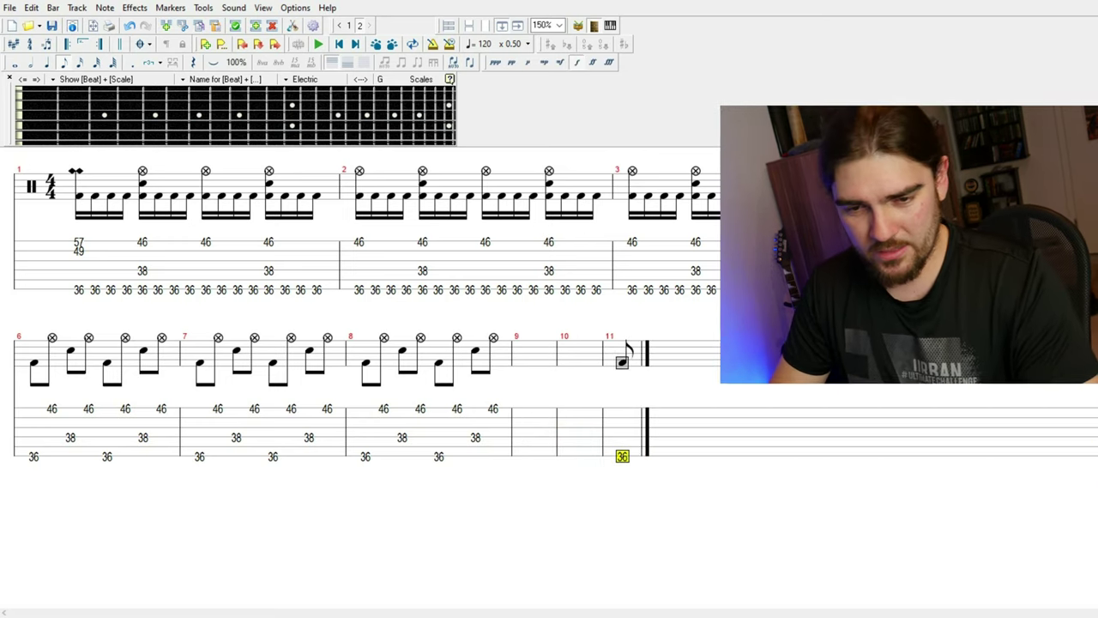
{"action": "key", "text": "ctrl+v"}
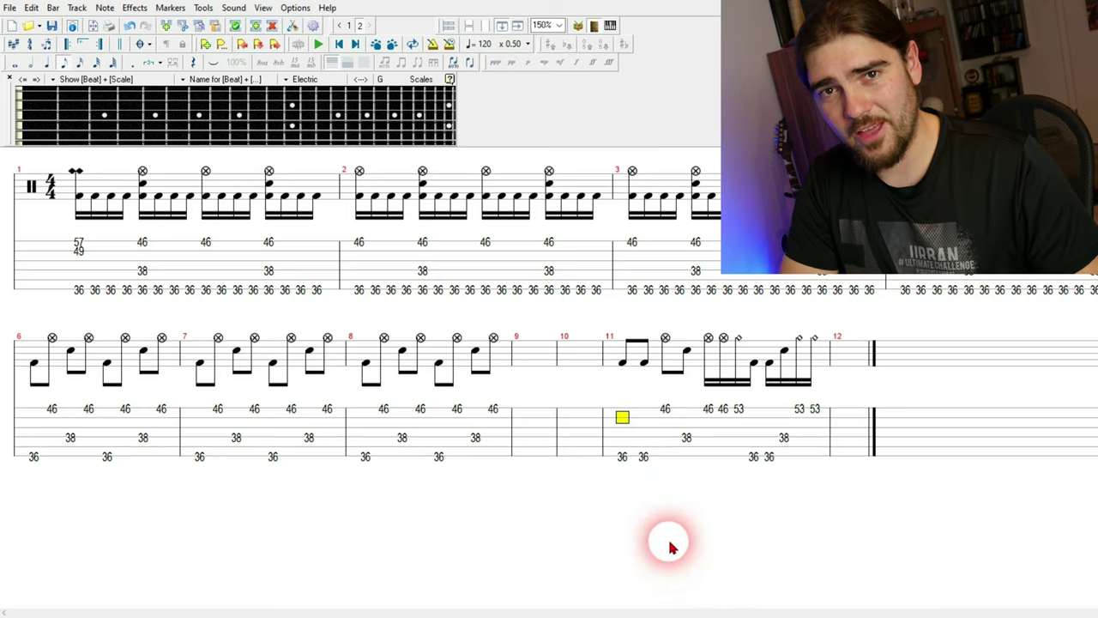
{"action": "key", "text": "space"}
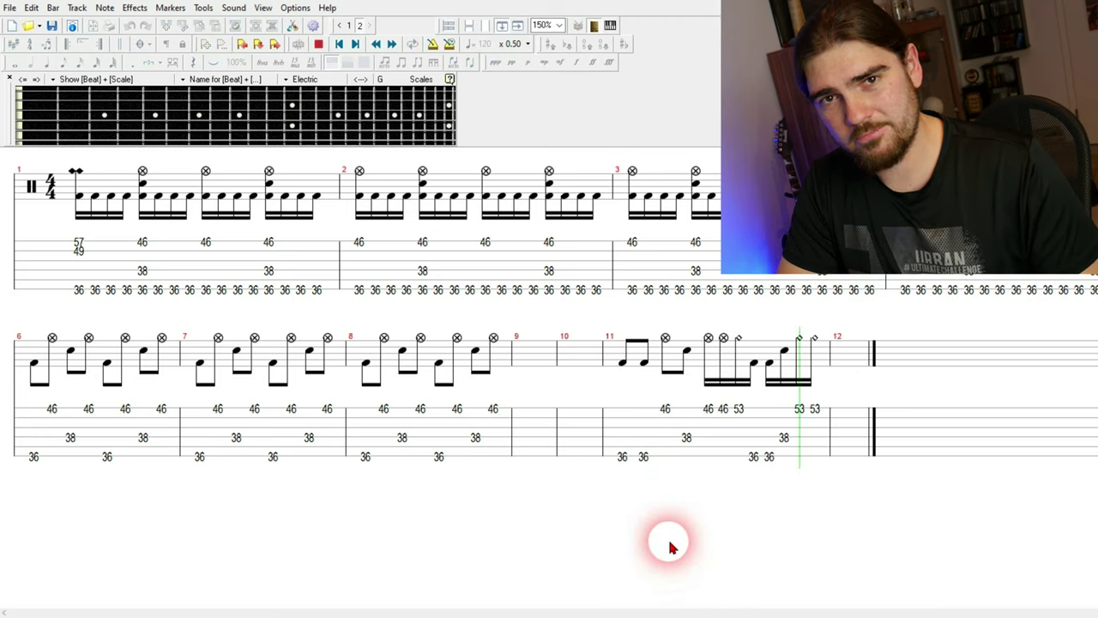
- Stop playback, delete bar 11's fill, and remove the empty bars 9–12
{"action": "left_click", "coordinate": [644, 439]}
{"action": "key", "text": "space"}
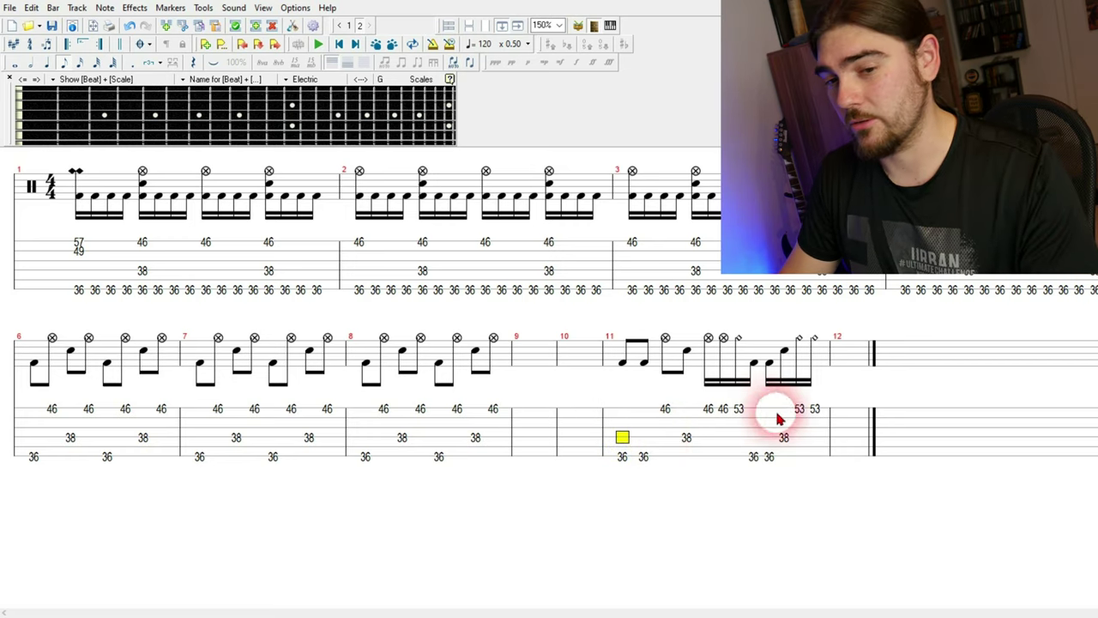
{"action": "left_click", "coordinate": [816, 424], "text": "shift"}
{"action": "key", "text": "Delete"}
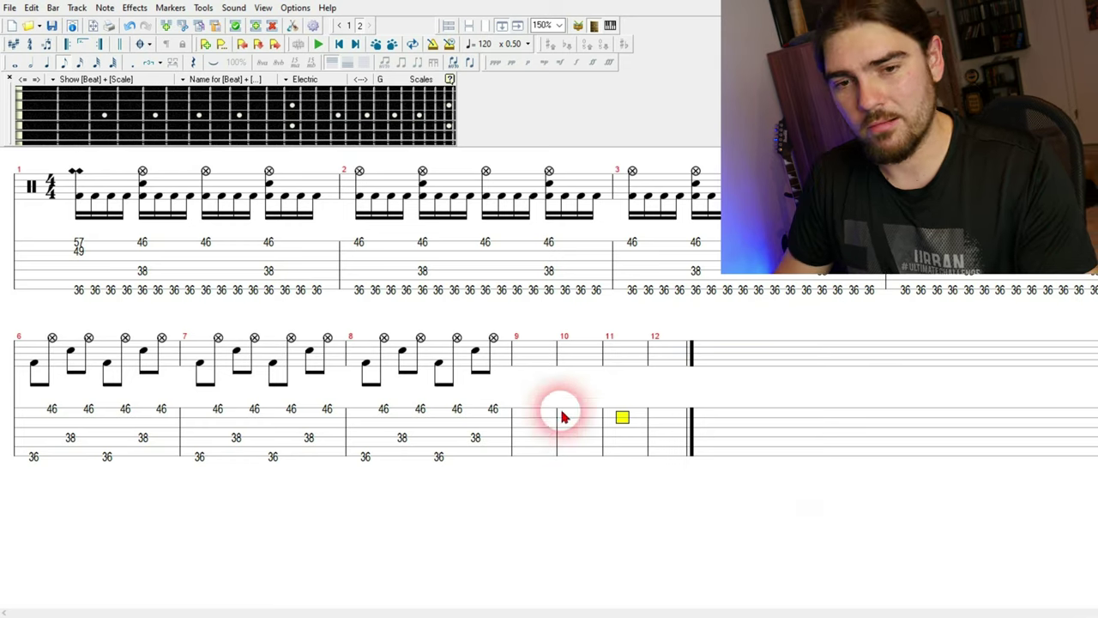
{"action": "left_click", "coordinate": [534, 419]}
{"action": "left_click", "coordinate": [883, 421], "text": "shift"}
{"action": "key", "text": "Delete"}
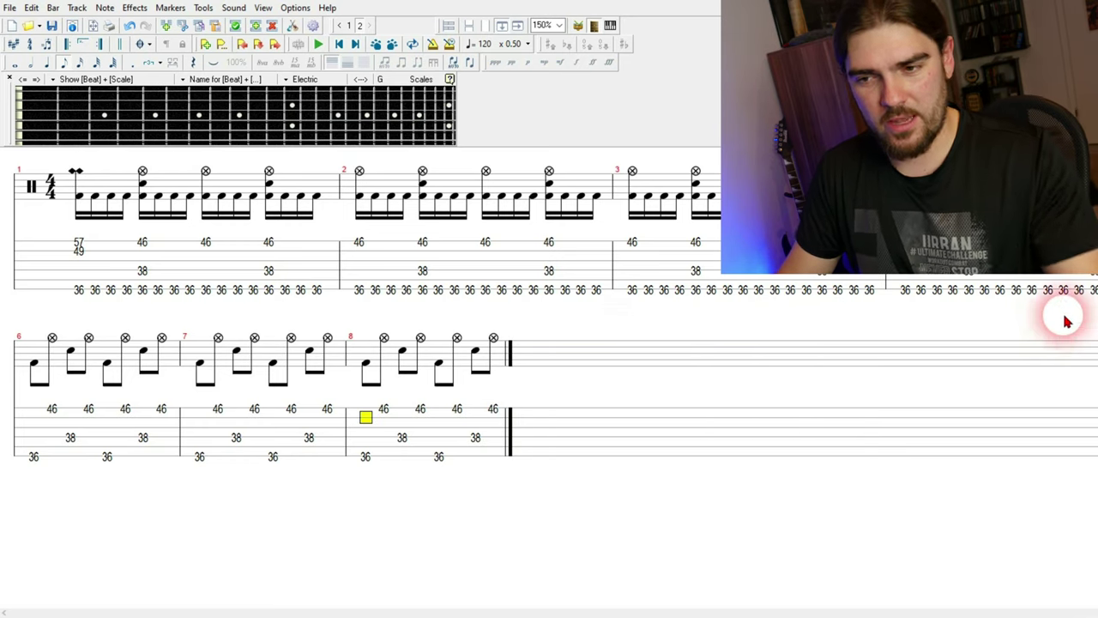
- Save the score to the Desktop as WHATTHEFILE.gp5
{"action": "left_click", "coordinate": [76, 263]}
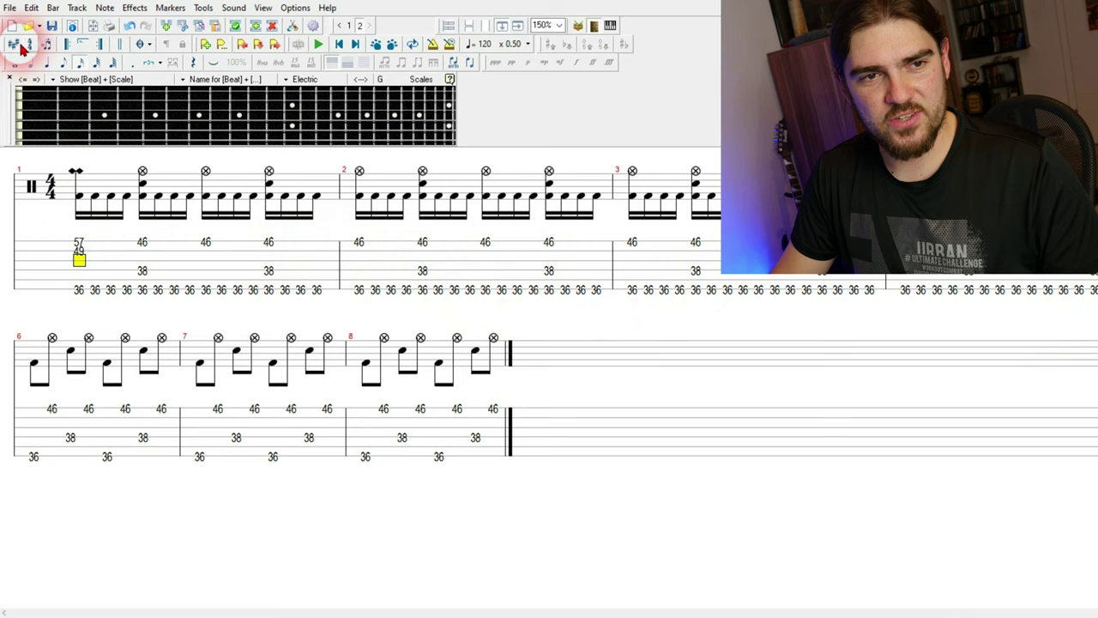
{"action": "left_click", "coordinate": [51, 25]}
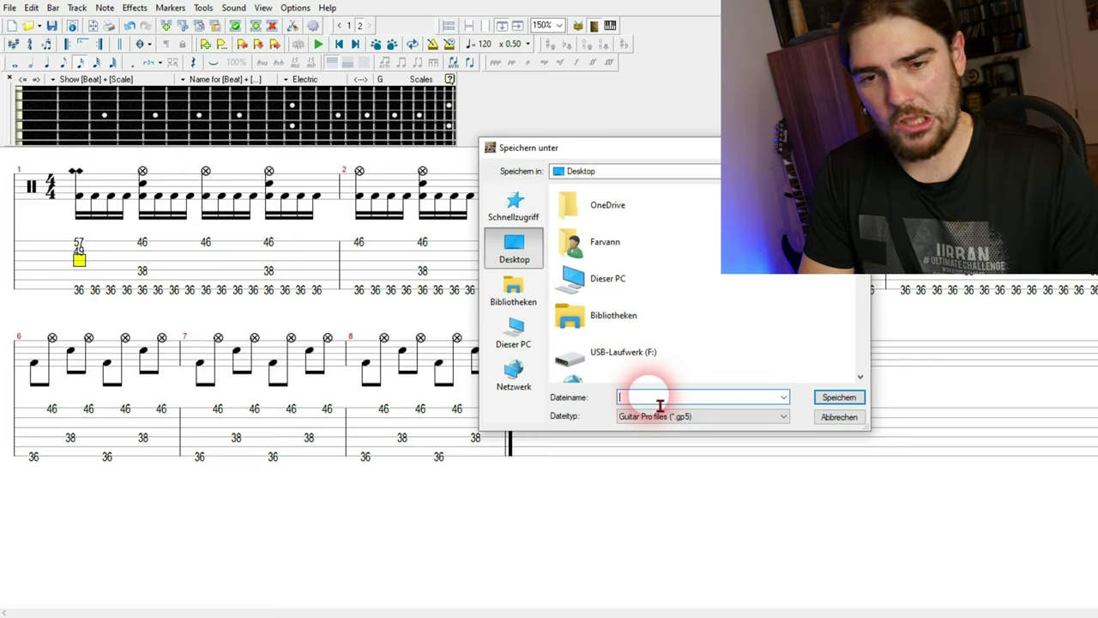
{"action": "type", "text": "HATTHEFILE"}
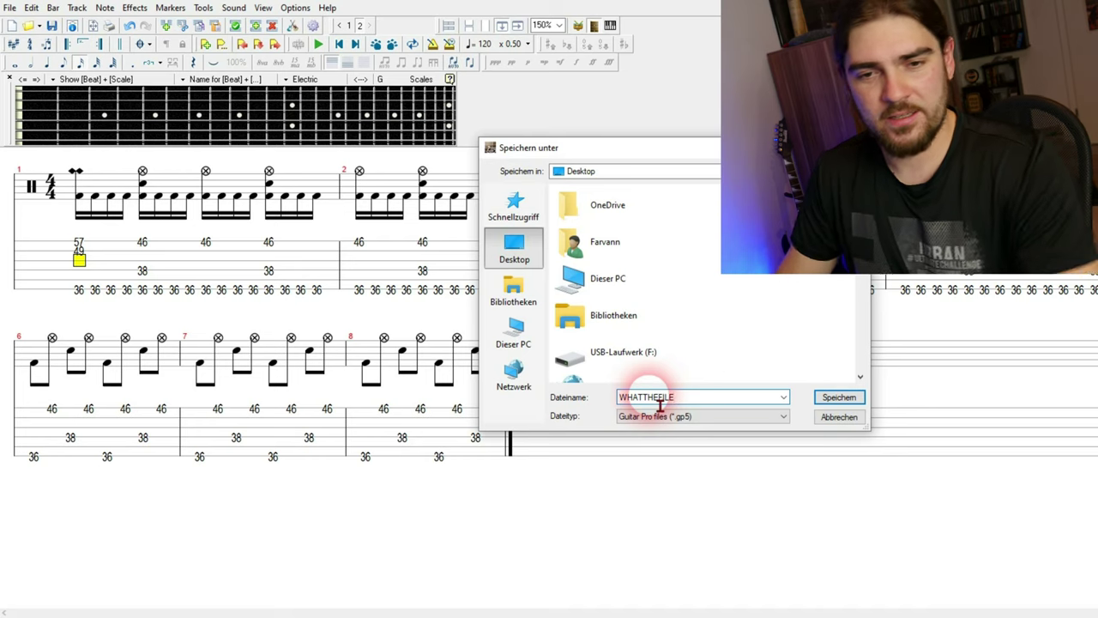
{"action": "left_click", "coordinate": [834, 397]}
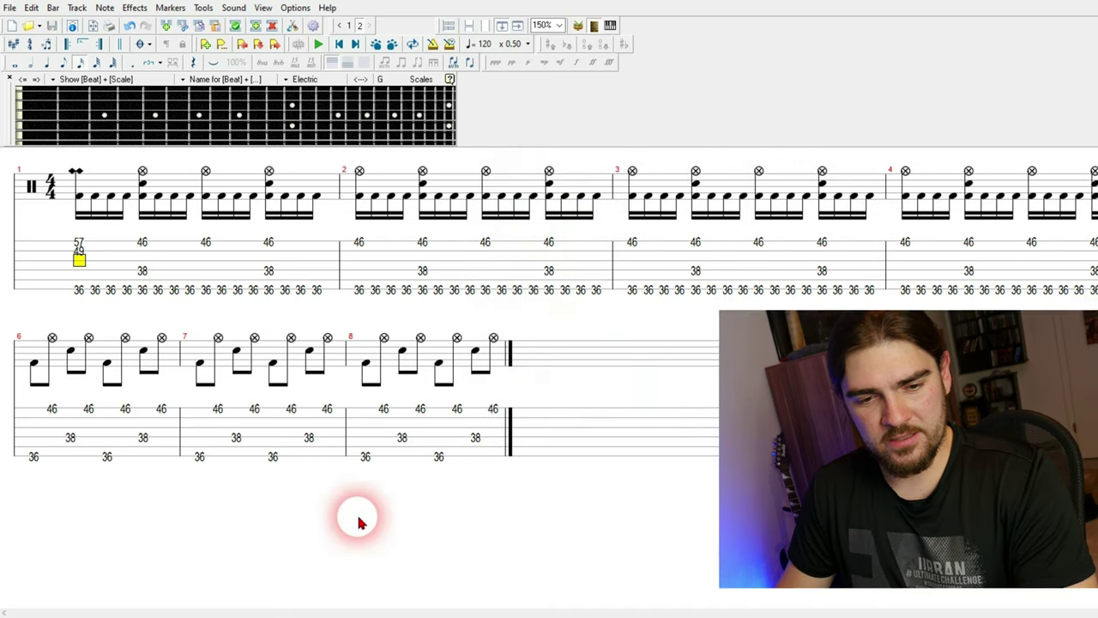
{"action": "left_click", "coordinate": [394, 272]}
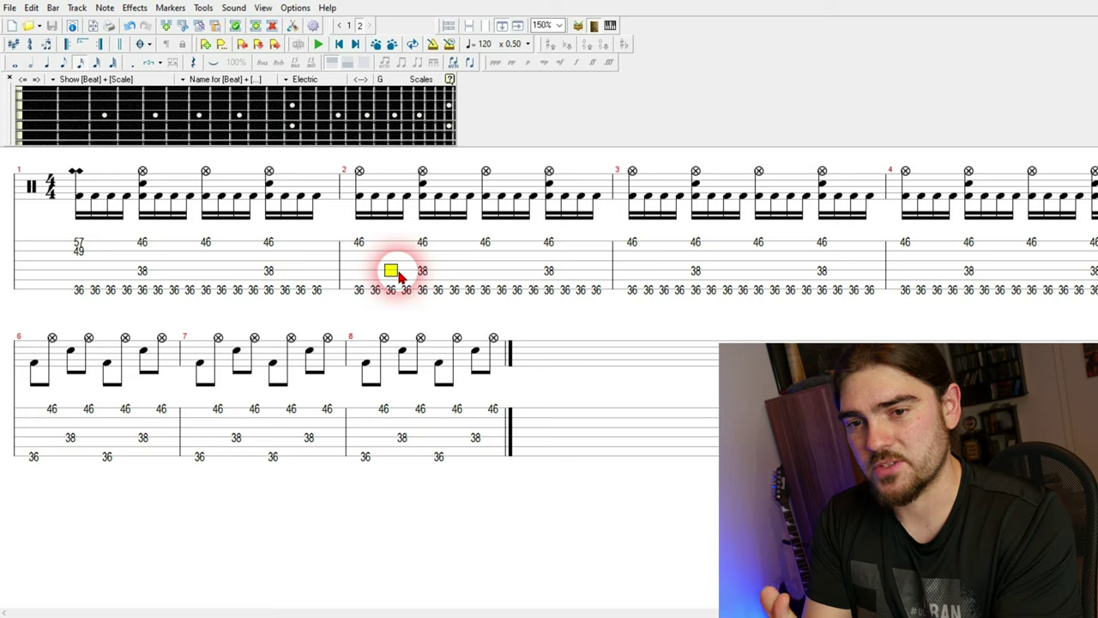
- Export the score to MIDI as WHATTHEFILE.mid in the DrumVideo folder
{"action": "key", "text": "alt"}
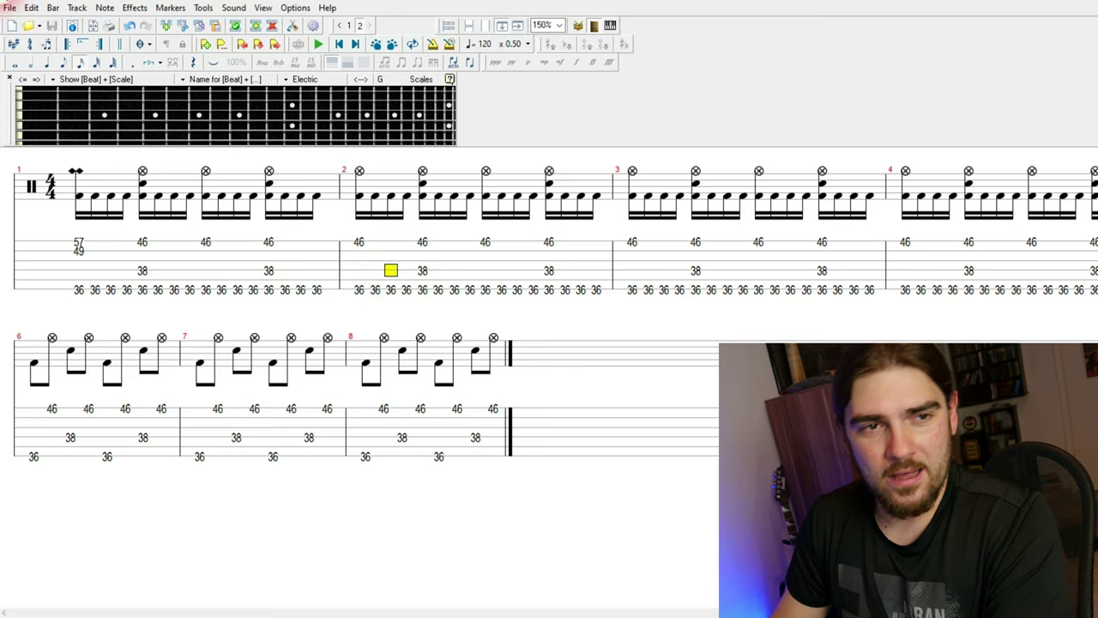
{"action": "left_click", "coordinate": [8, 8]}
{"action": "left_click", "coordinate": [51, 160]}
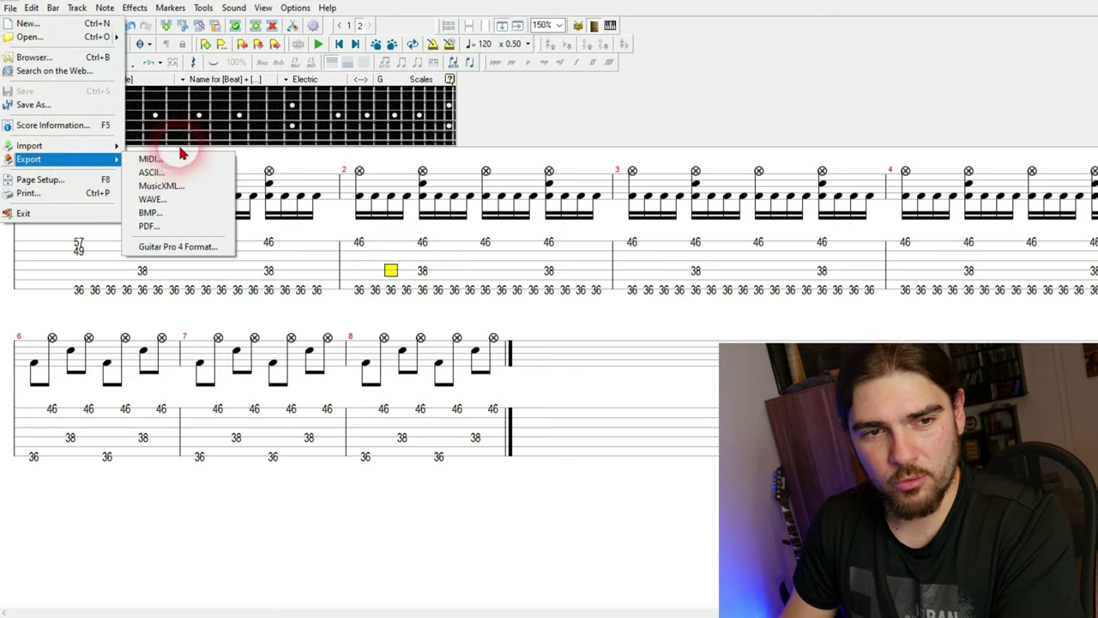
{"action": "left_click", "coordinate": [171, 160]}
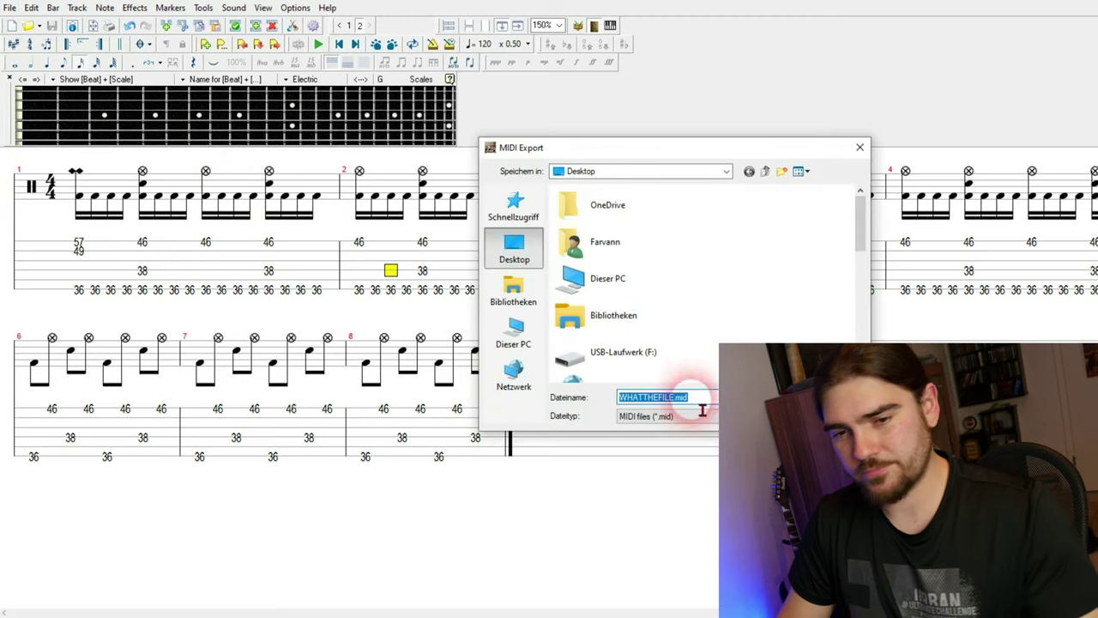
{"action": "key", "text": "Return"}
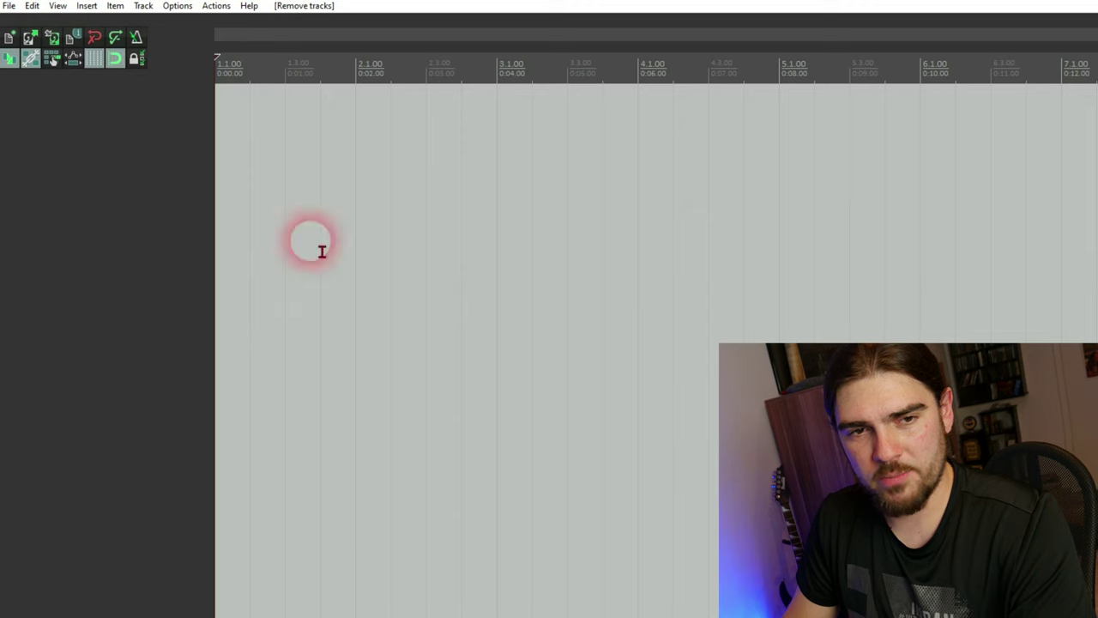
- Locate WHATTHEFILE.mid in the DrumVideo folder and move to the empty REAPER project
{"action": "left_click_drag", "start_coordinate": [320, 250], "coordinate": [345, 213]}
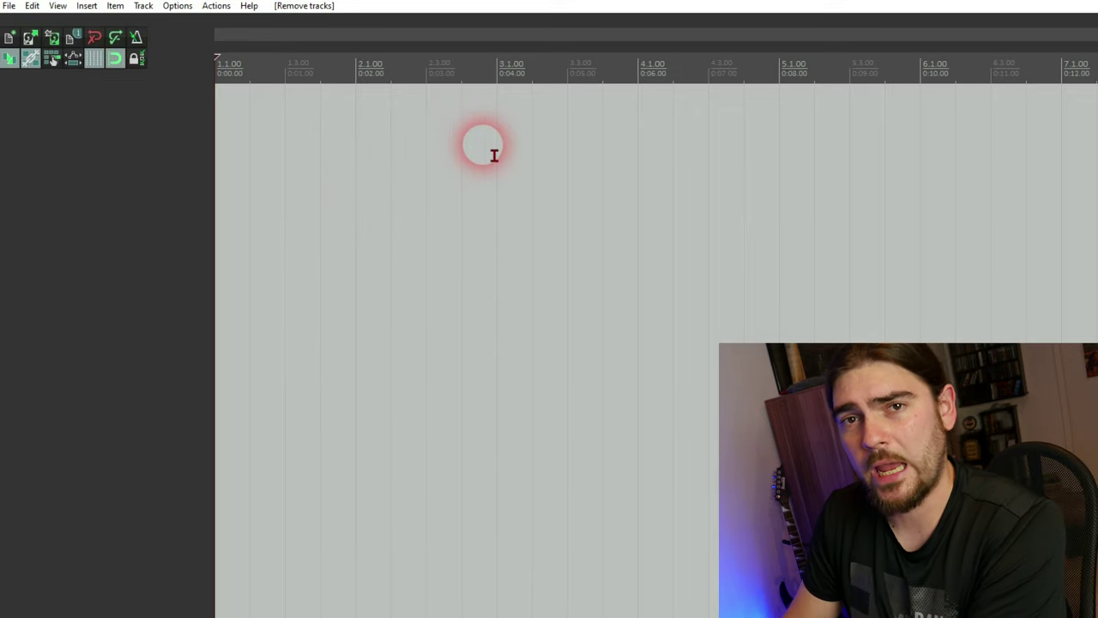
- Drag WHATTHEFILE.mid from the DrumVideo folder into REAPER and confirm the import
{"action": "key", "text": "alt+Tab"}
{"action": "left_click_drag", "start_coordinate": [310, 85], "coordinate": [341, 140]}
{"action": "key", "text": "alt+Tab"}
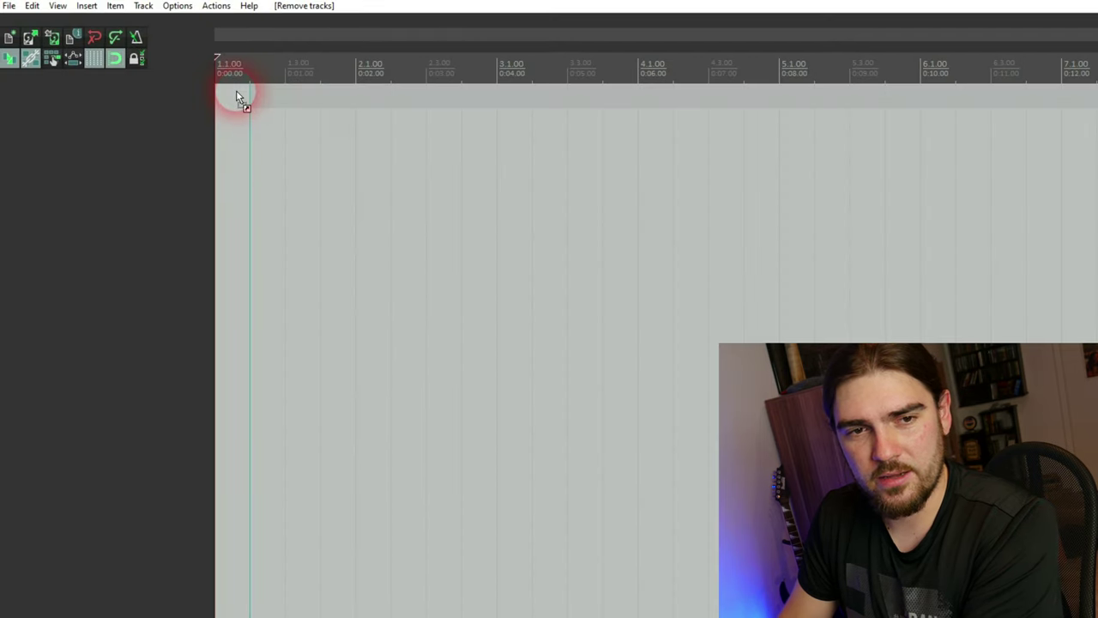
{"action": "left_click_drag", "start_coordinate": [236, 91], "coordinate": [220, 103]}
{"action": "left_click", "coordinate": [696, 379]}
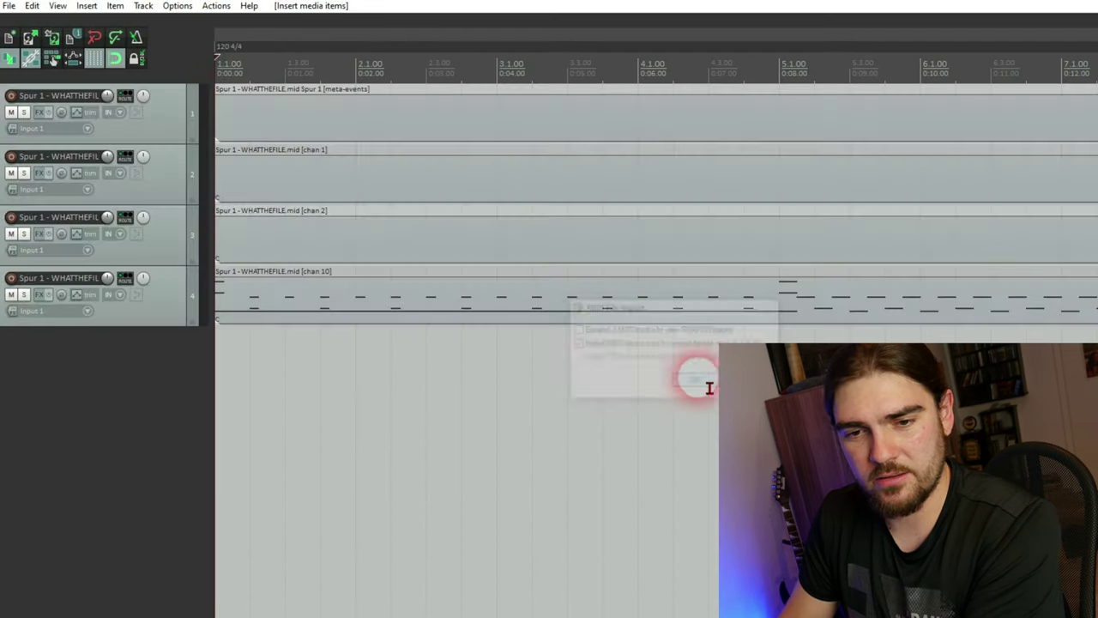
- Delete the three non-drum tracks, enlarge the chan 10 drum track, play it, and open its FX chain
{"action": "left_click", "coordinate": [357, 237]}
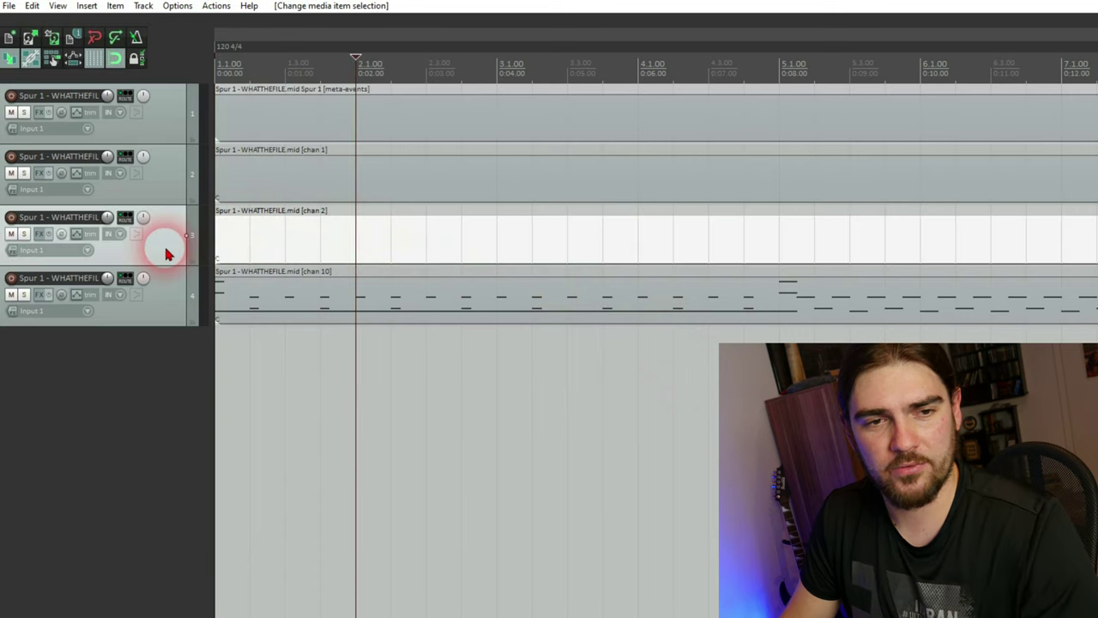
{"action": "left_click", "coordinate": [162, 115], "text": "shift"}
{"action": "key", "text": "Delete"}
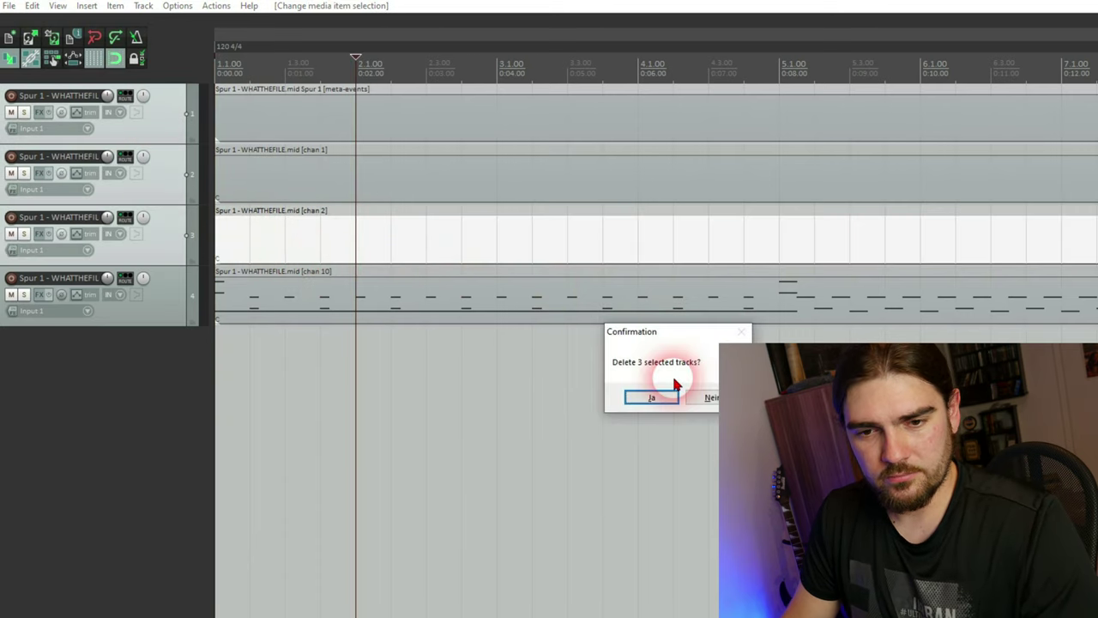
{"action": "left_click", "coordinate": [646, 396]}
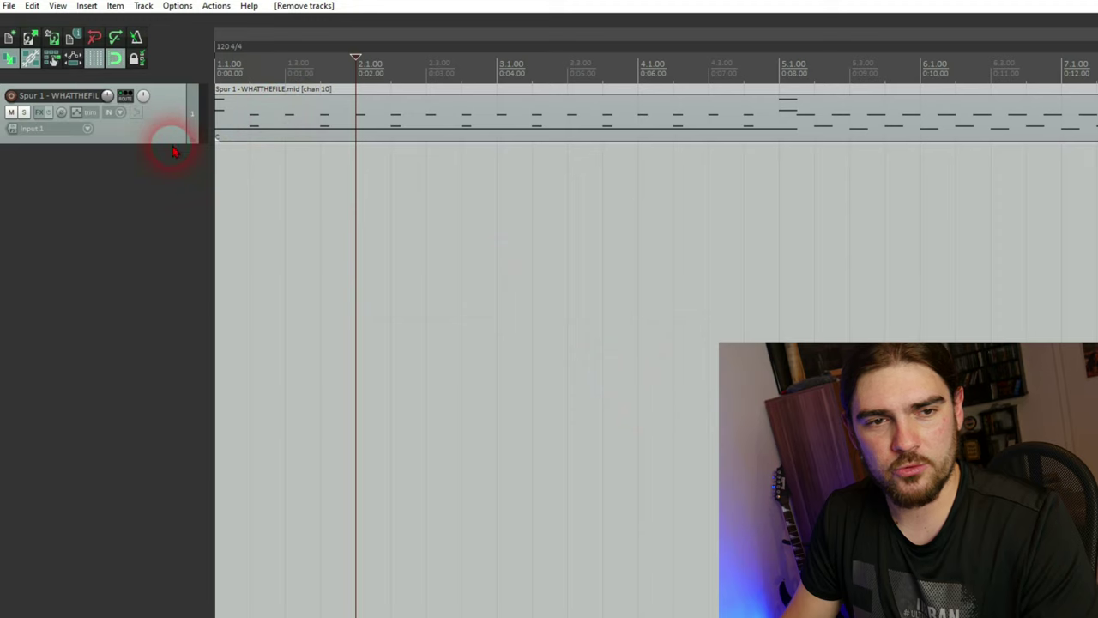
{"action": "left_click_drag", "start_coordinate": [173, 146], "coordinate": [164, 393]}
{"action": "left_click", "coordinate": [582, 539]}
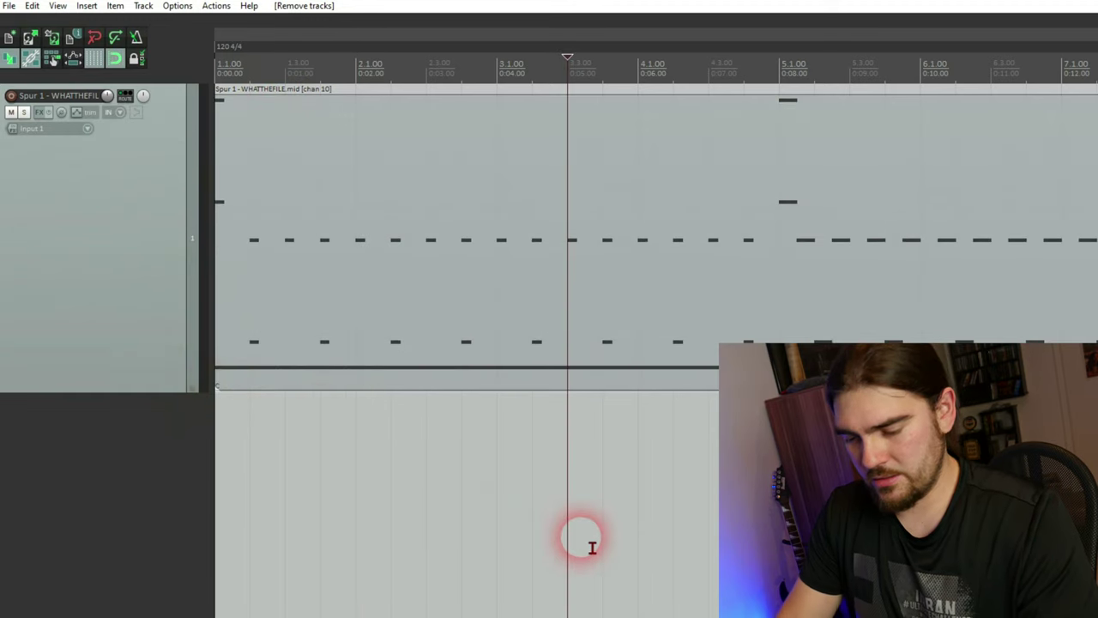
{"action": "key", "text": "space"}
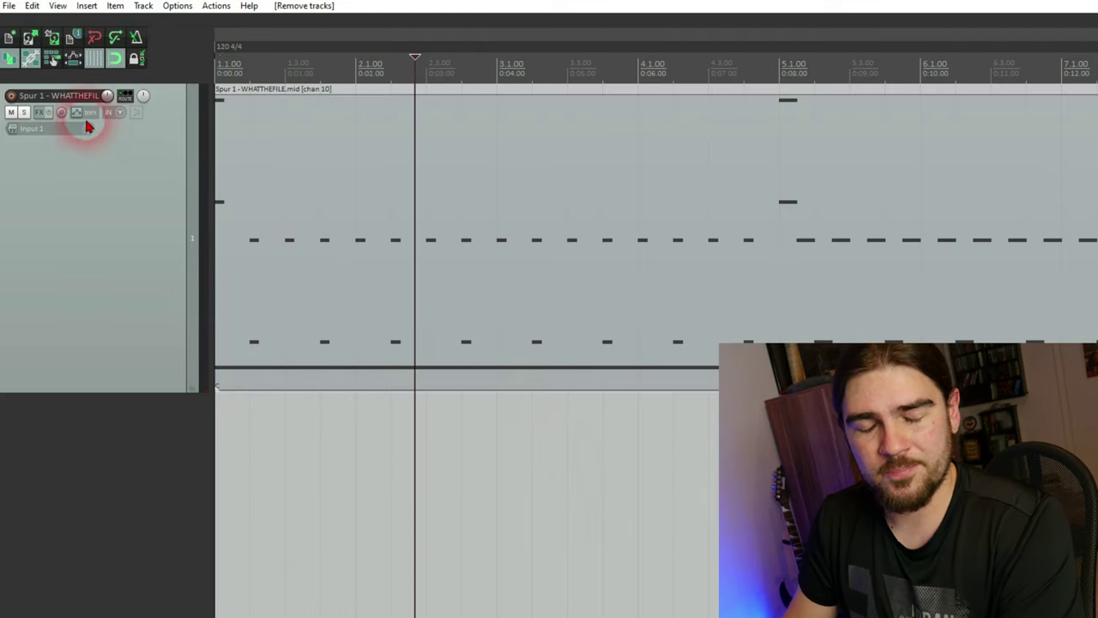
{"action": "left_click", "coordinate": [38, 113]}
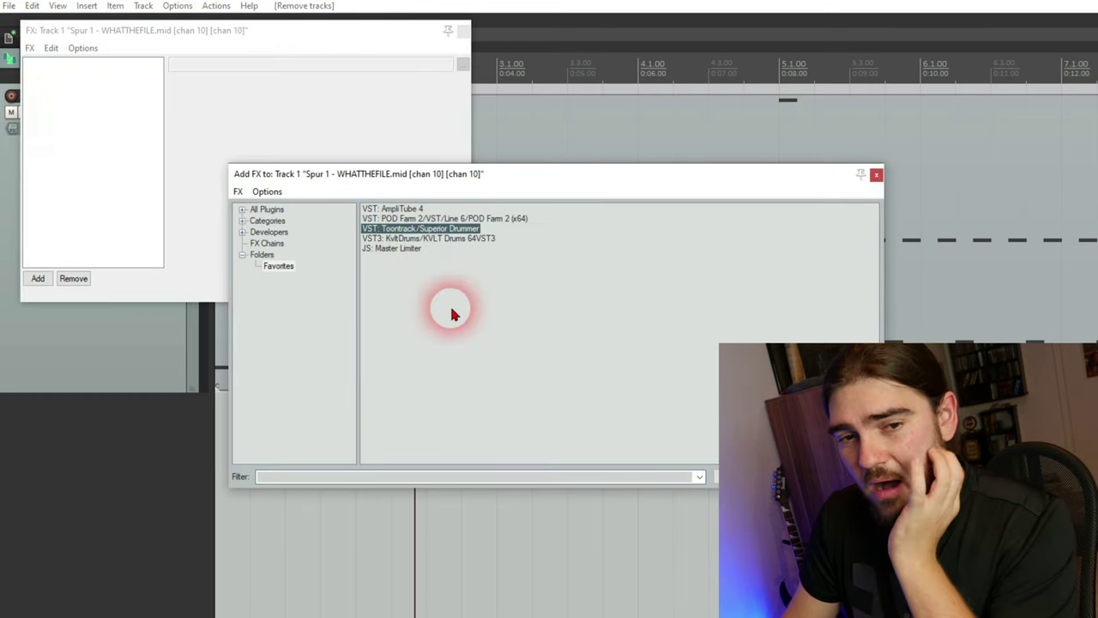
- Add Toontrack Superior Drummer as the instrument FX on the drum track
{"action": "left_click", "coordinate": [455, 241]}
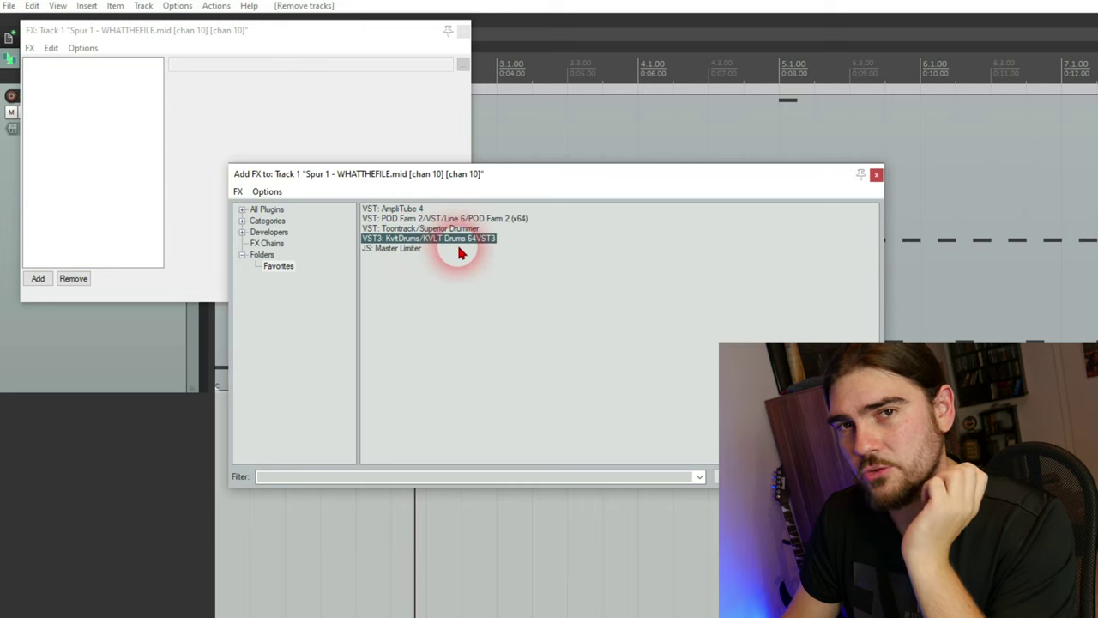
{"action": "key", "text": "Up"}
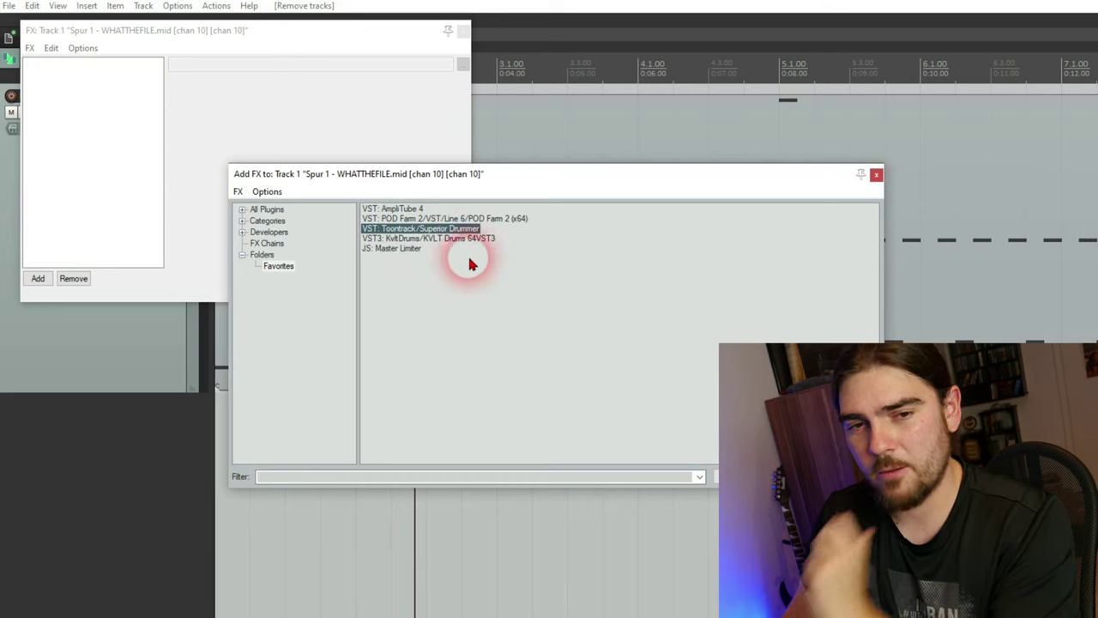
{"action": "key", "text": "Return"}
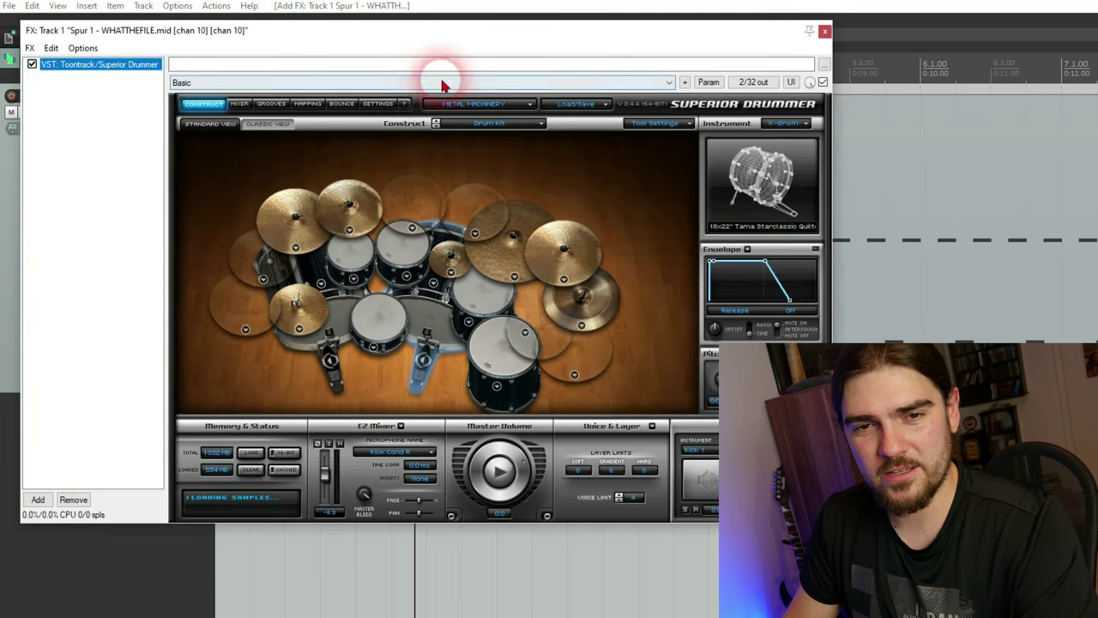
- Move the Superior Drummer window aside and play the beat through it
{"action": "left_click_drag", "start_coordinate": [421, 37], "coordinate": [586, 57]}
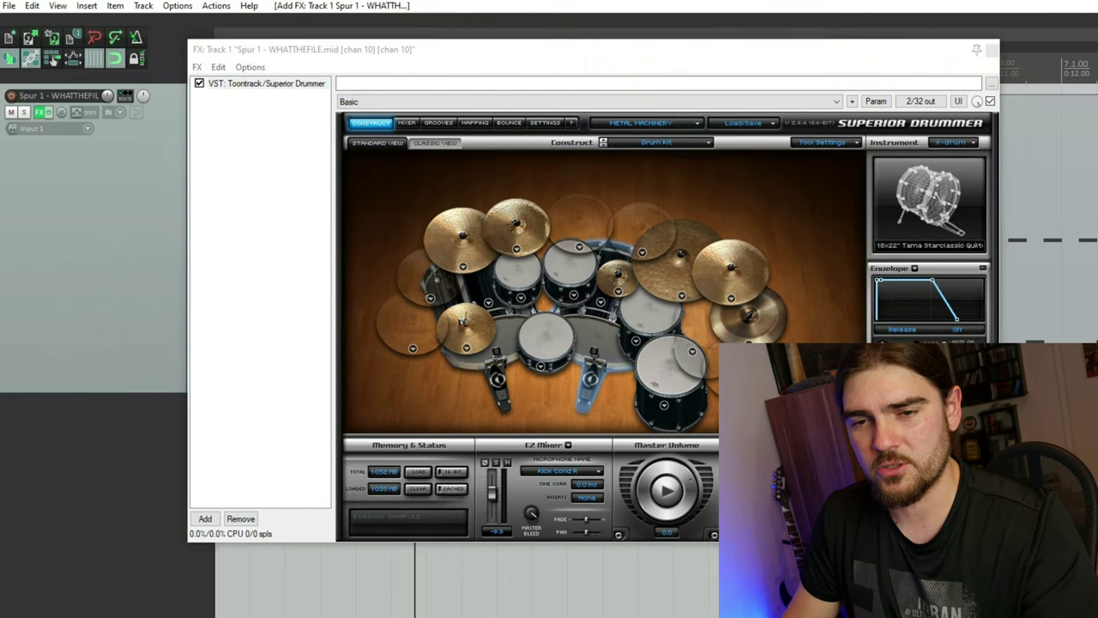
{"action": "left_click_drag", "start_coordinate": [856, 96], "coordinate": [901, 10]}
{"action": "left_click", "coordinate": [535, 507]}
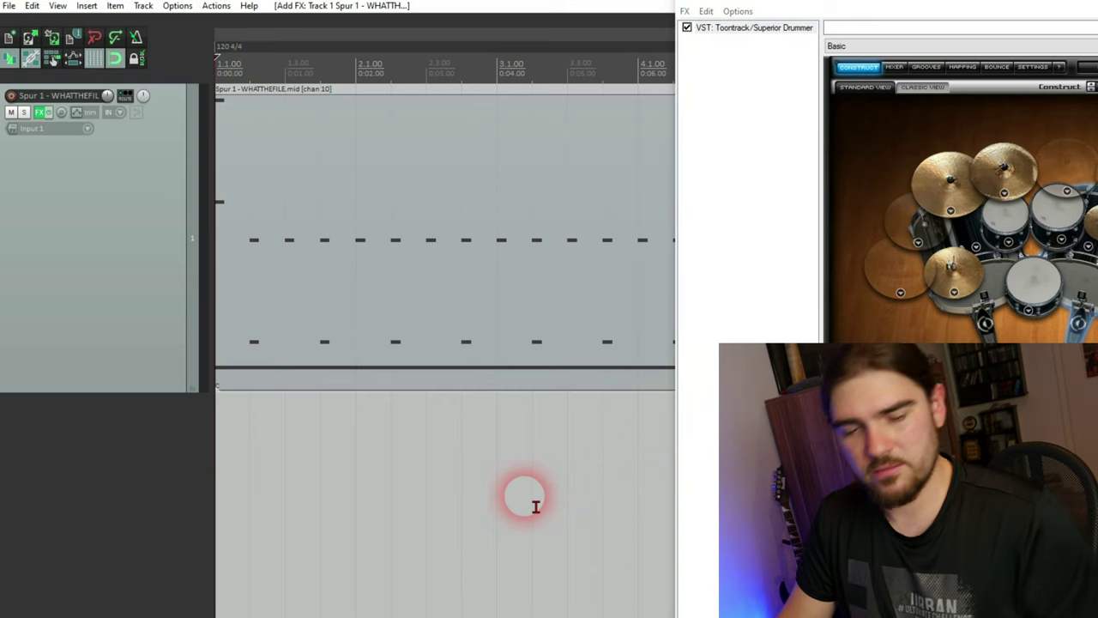
{"action": "key", "text": "space"}
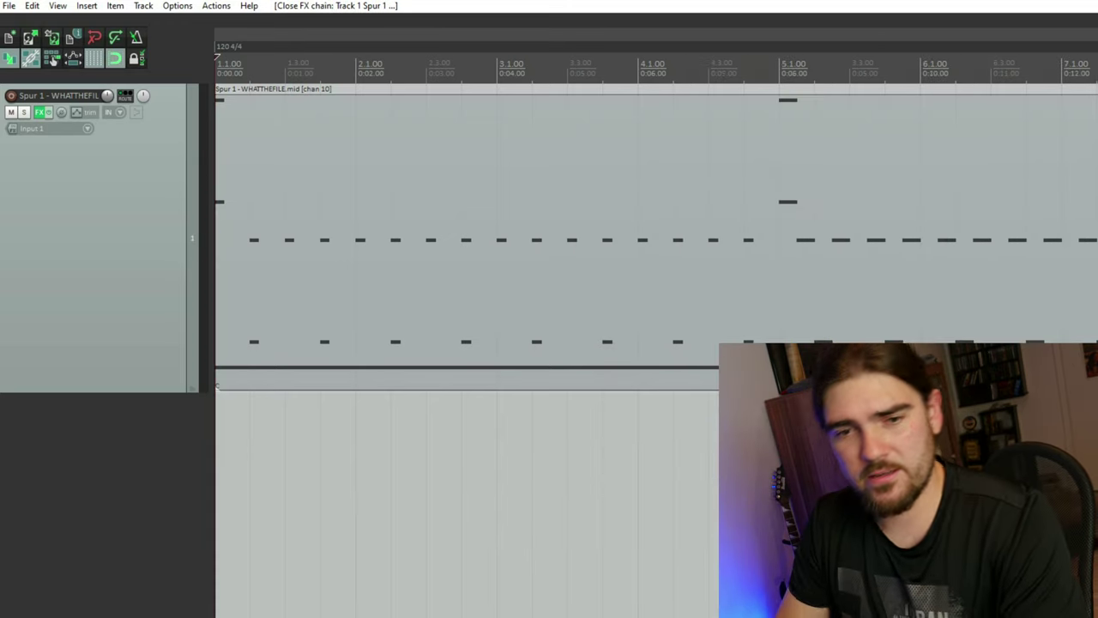
- Audition the Tama Warlord Masai Bubinga, Tama Bell Brass and Sonor Artist Bronze snares during playback
{"action": "left_click", "coordinate": [39, 112]}
{"action": "left_click", "coordinate": [915, 389]}
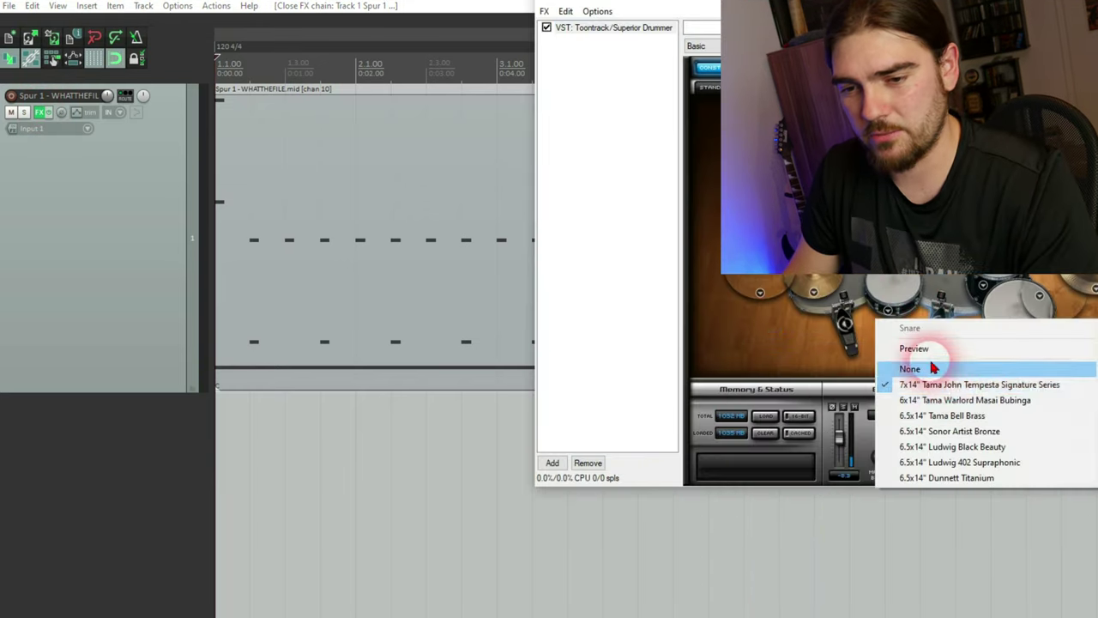
{"action": "left_click", "coordinate": [919, 361]}
{"action": "key", "text": "space"}
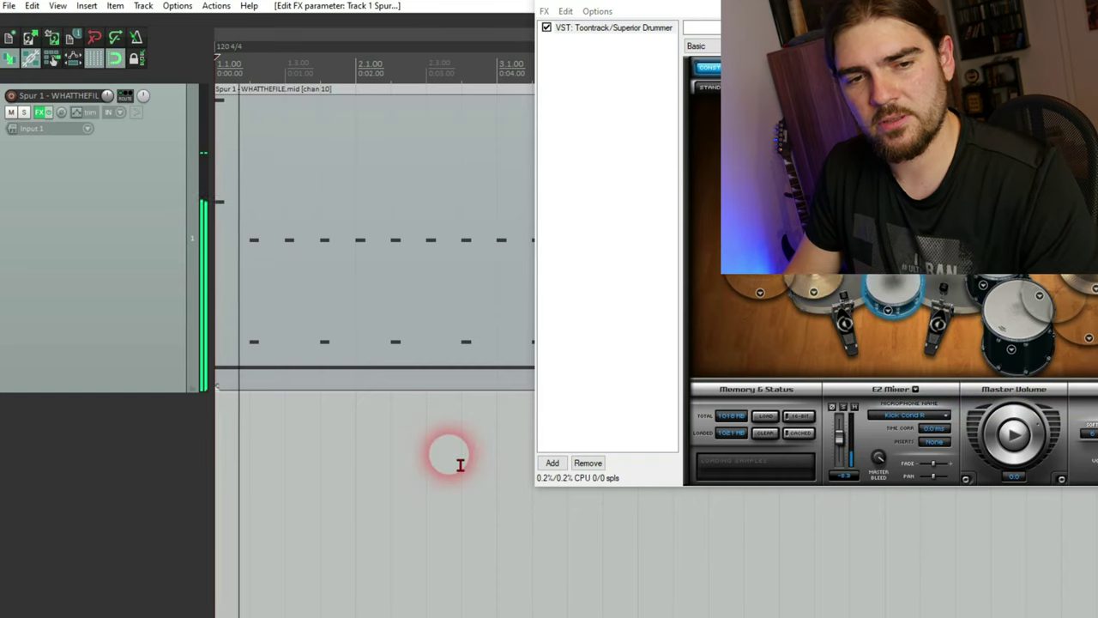
{"action": "left_click", "coordinate": [891, 313]}
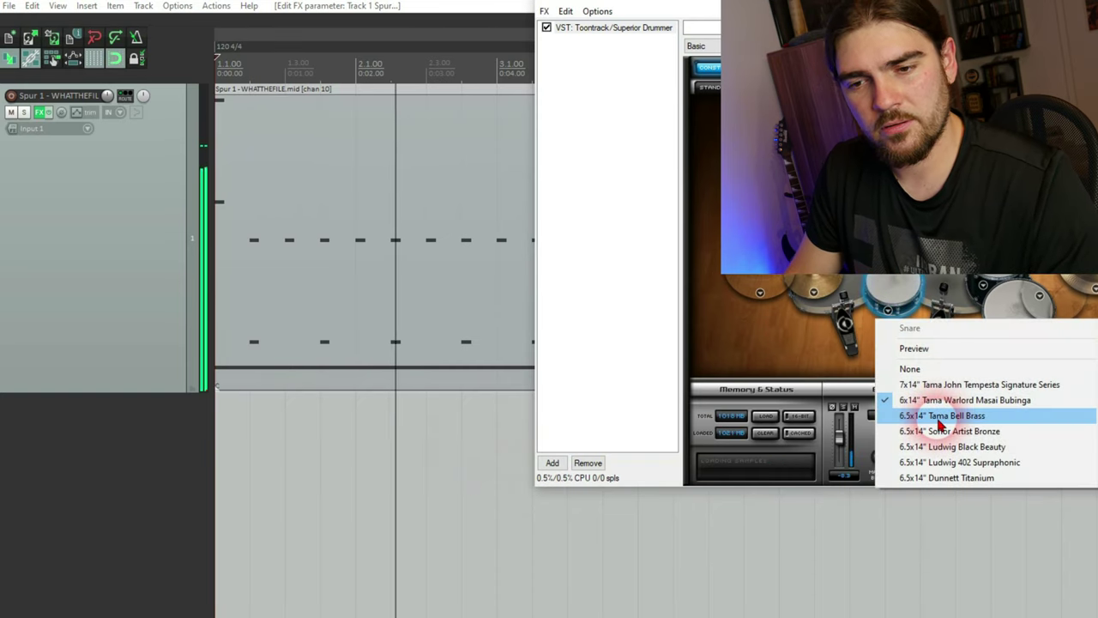
{"action": "left_click", "coordinate": [892, 415]}
{"action": "left_click", "coordinate": [891, 314]}
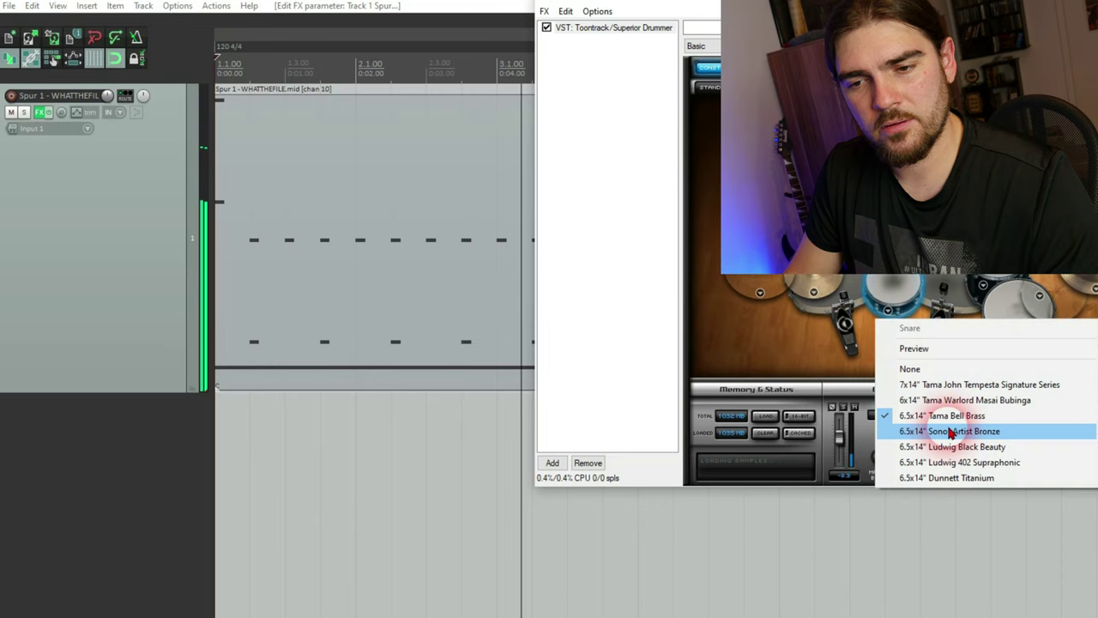
{"action": "left_click", "coordinate": [940, 431]}
- Try the Ludwig Black Beauty, then settle on the 7x14" Tama signature snare
{"action": "left_click", "coordinate": [891, 314]}
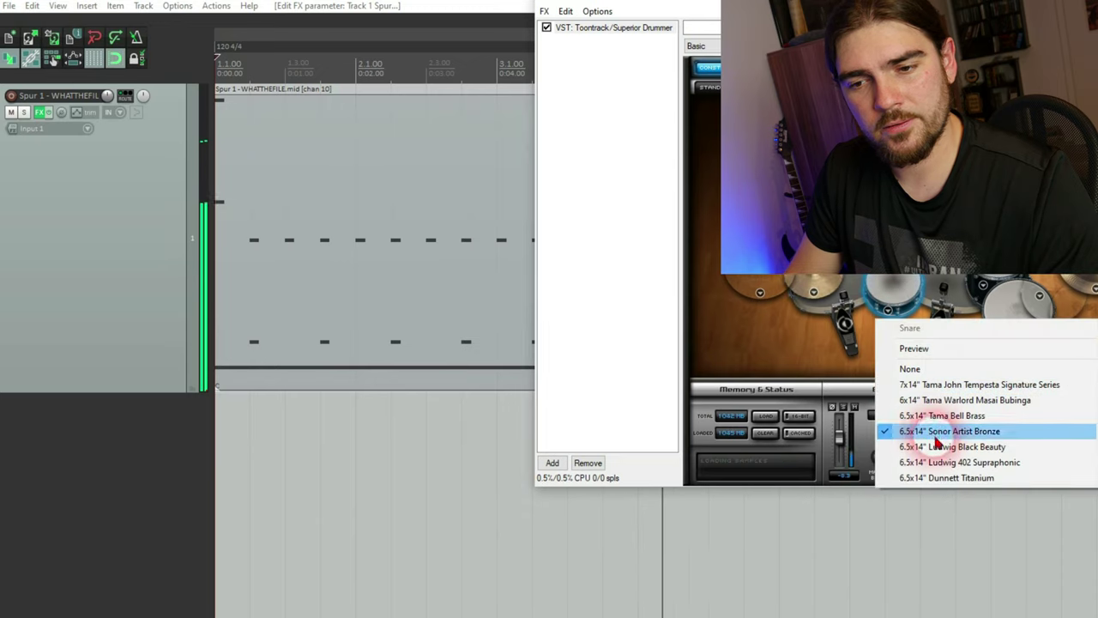
{"action": "left_click", "coordinate": [939, 431]}
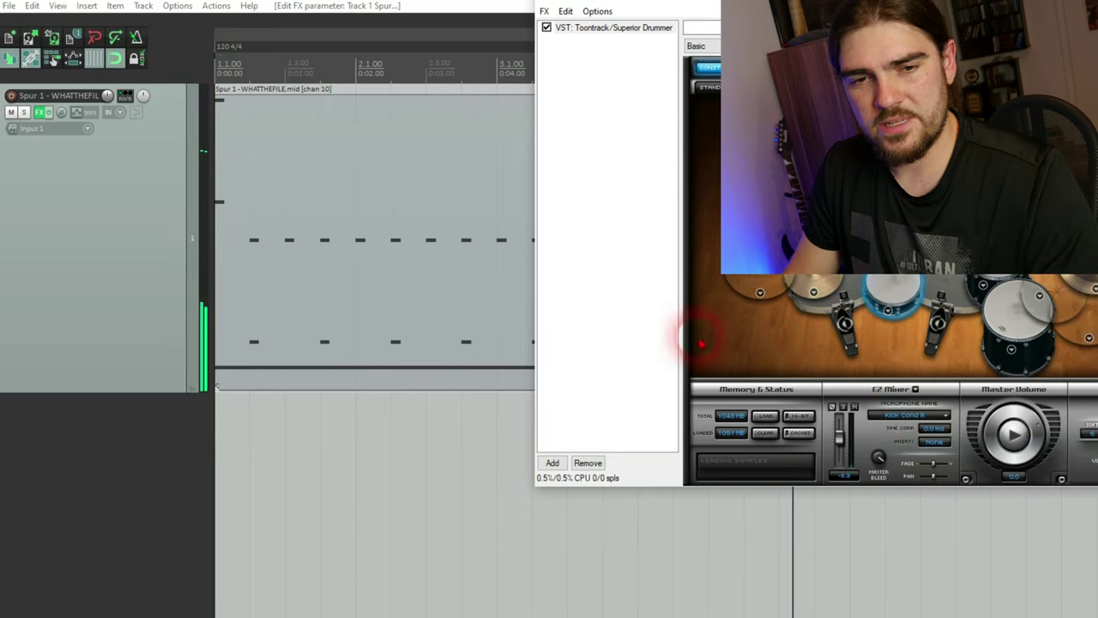
{"action": "left_click", "coordinate": [888, 312]}
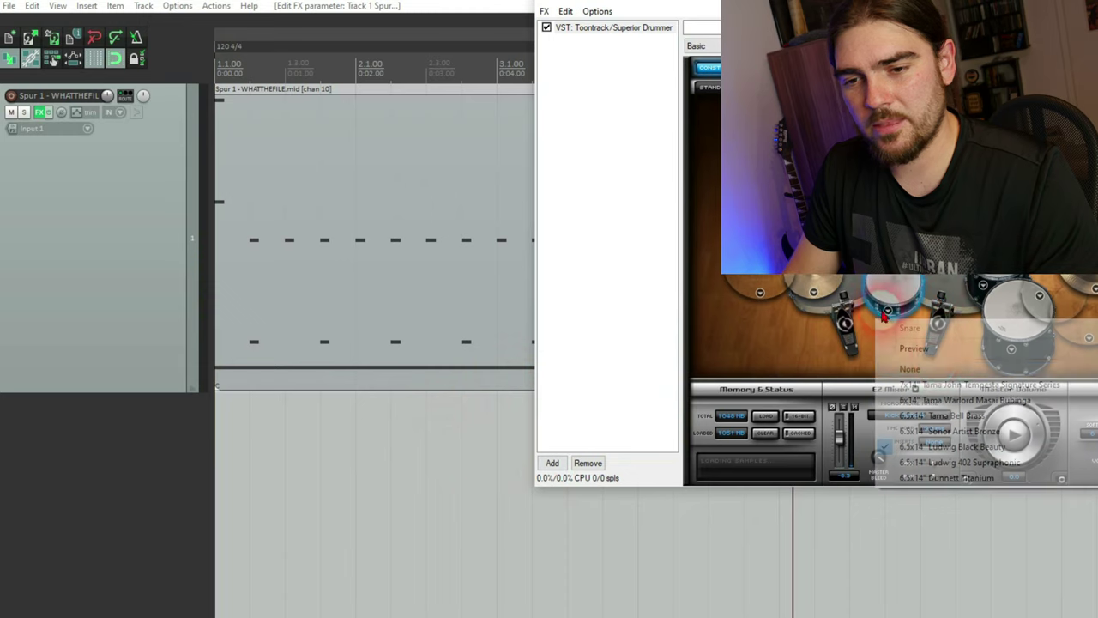
{"action": "left_click", "coordinate": [897, 384]}
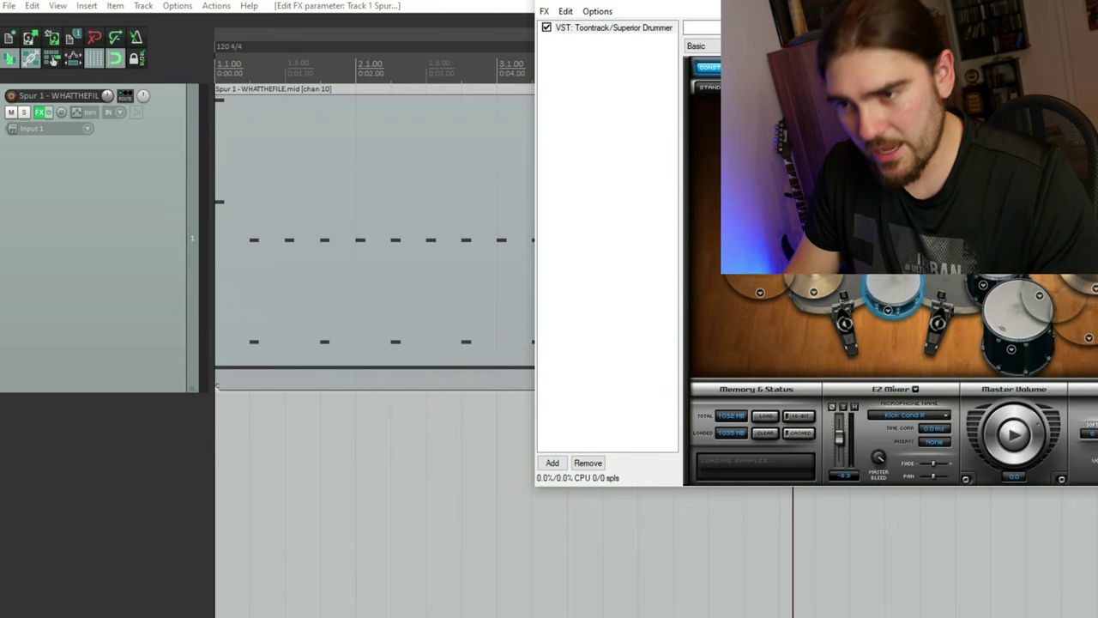
{"action": "key", "text": "Escape"}
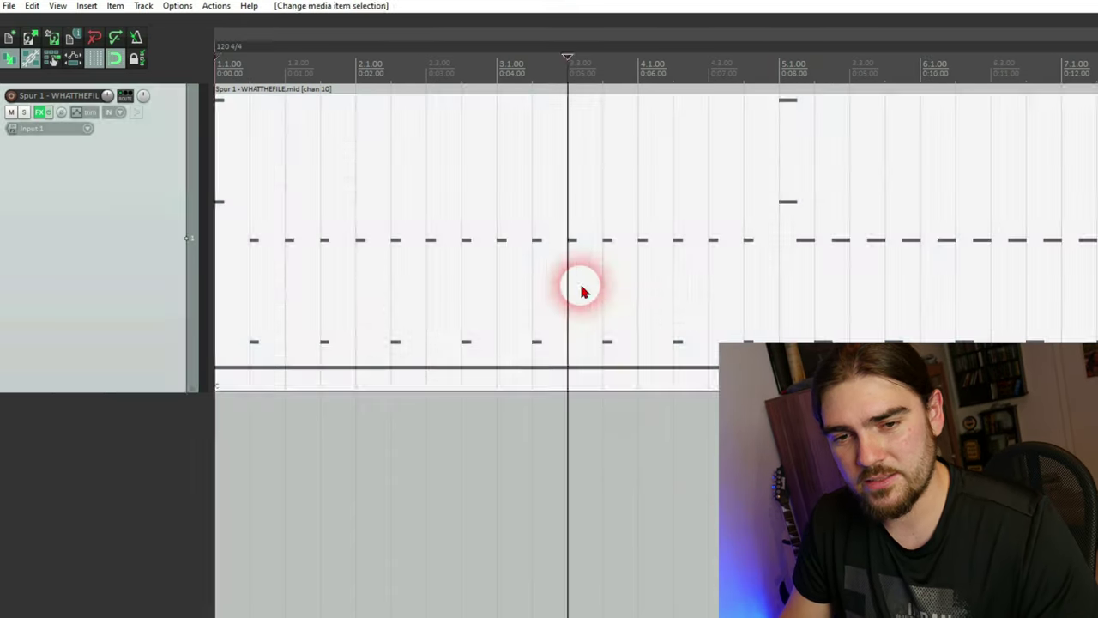
- Open the drum MIDI item in the MIDI editor, zoomed in at the beat's start
{"action": "double_click", "coordinate": [581, 292]}
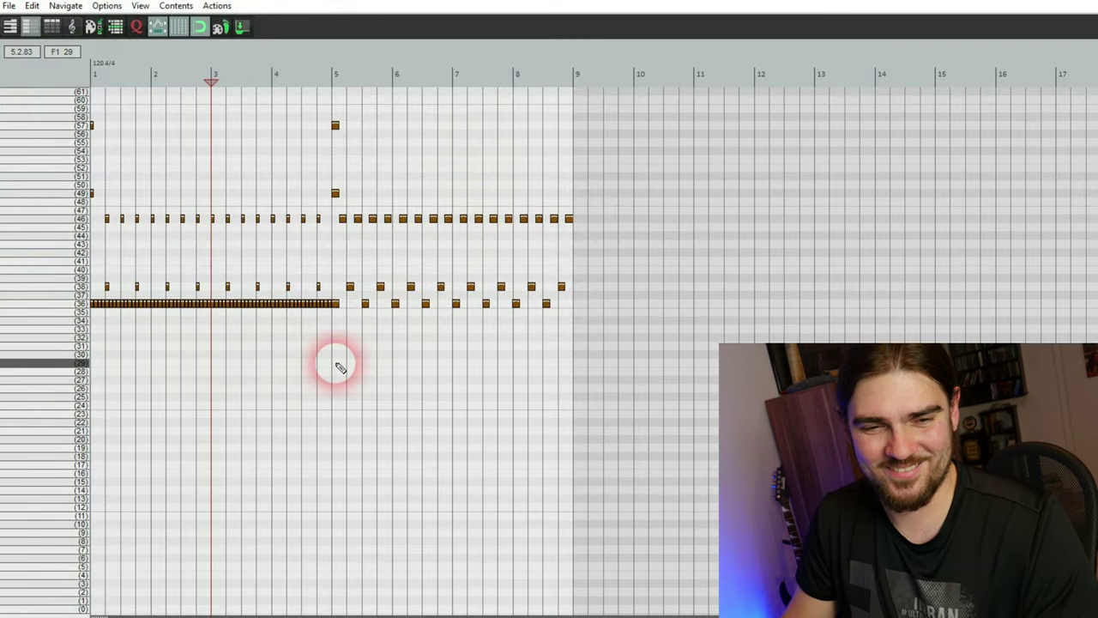
{"action": "scroll", "coordinate": [395, 363], "scroll_direction": "up", "scroll_amount": 4}
{"action": "scroll", "coordinate": [231, 355], "scroll_direction": "up", "scroll_amount": 4}
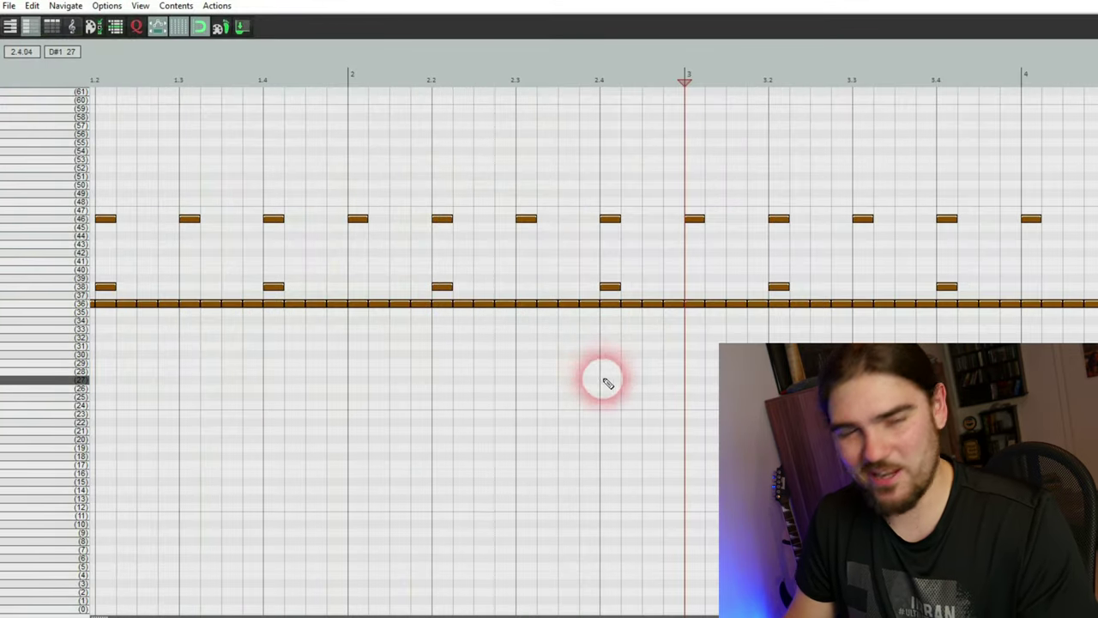
{"action": "key", "text": "Home"}
- Play the opening bars of the drum beat from the start
{"action": "scroll", "coordinate": [300, 382], "scroll_direction": "down", "scroll_amount": 3}
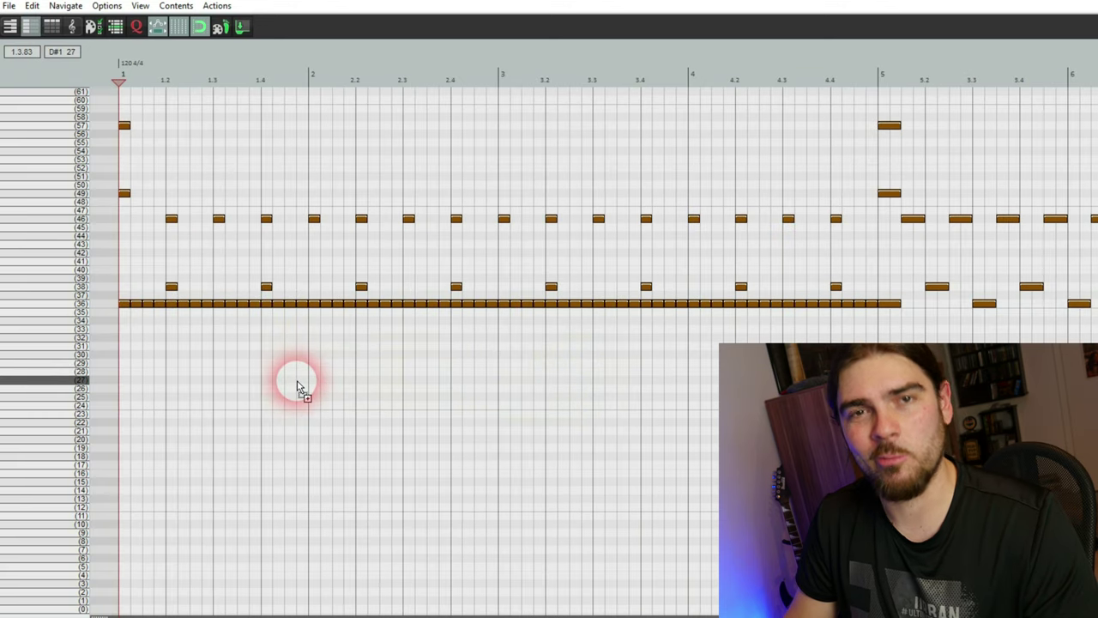
{"action": "scroll", "coordinate": [296, 382], "scroll_direction": "up", "scroll_amount": 4}
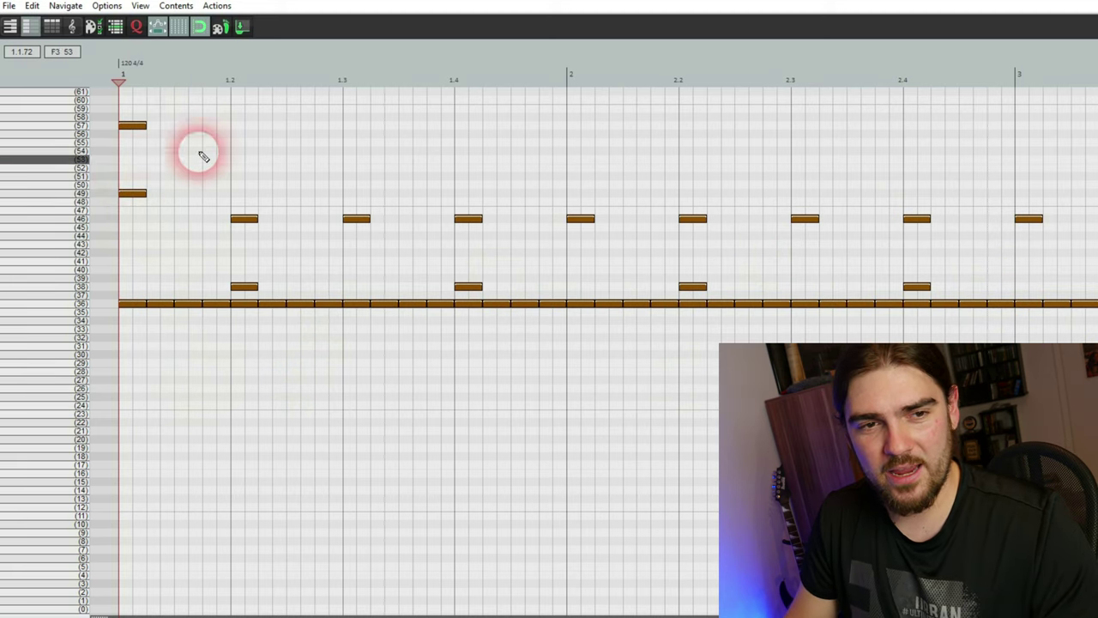
{"action": "left_click_drag", "start_coordinate": [131, 89], "coordinate": [196, 96]}
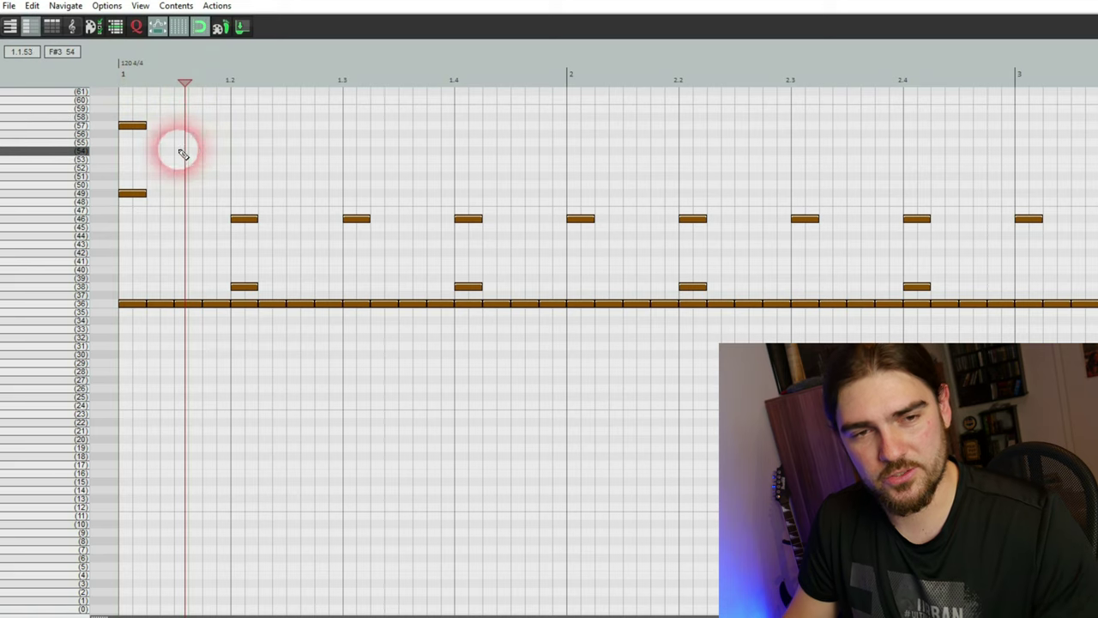
{"action": "left_click", "coordinate": [269, 26]}
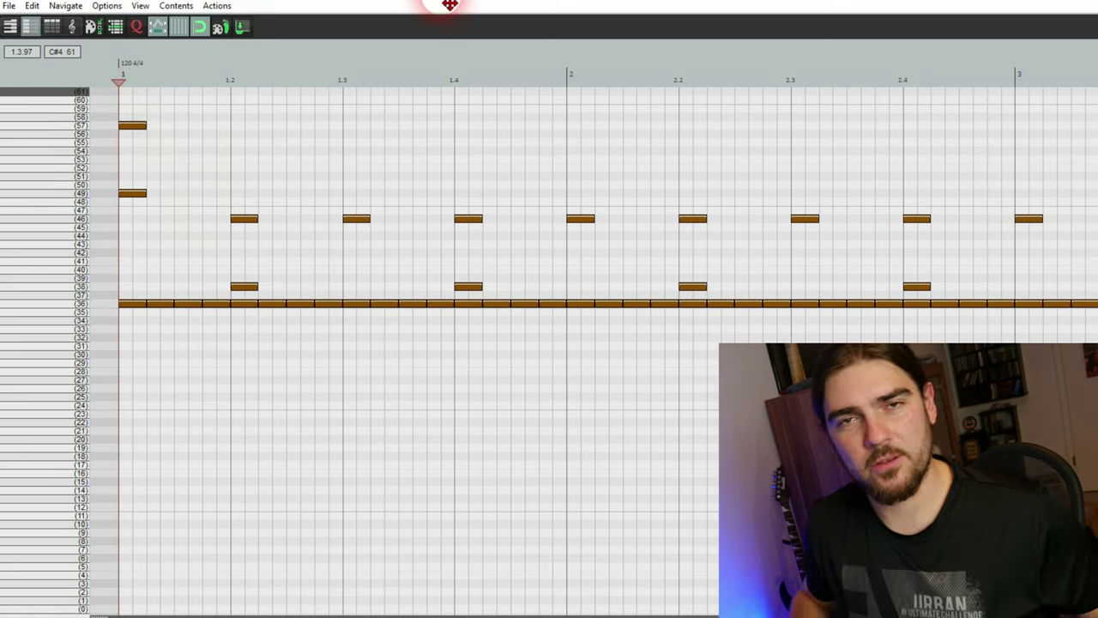
{"action": "key", "text": "space"}
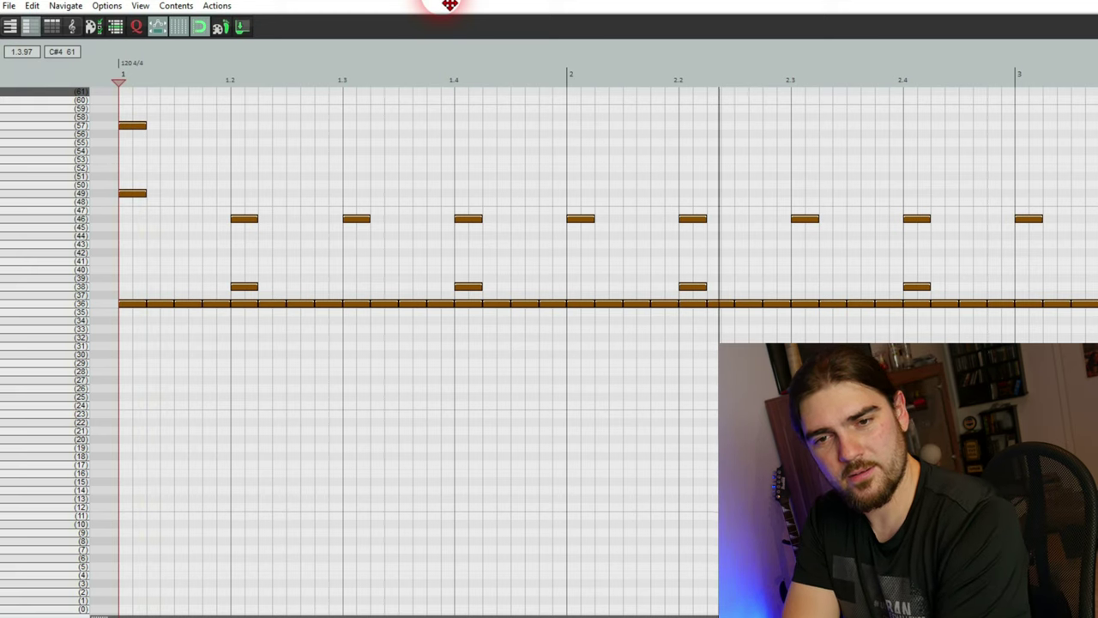
{"action": "key", "text": "space"}
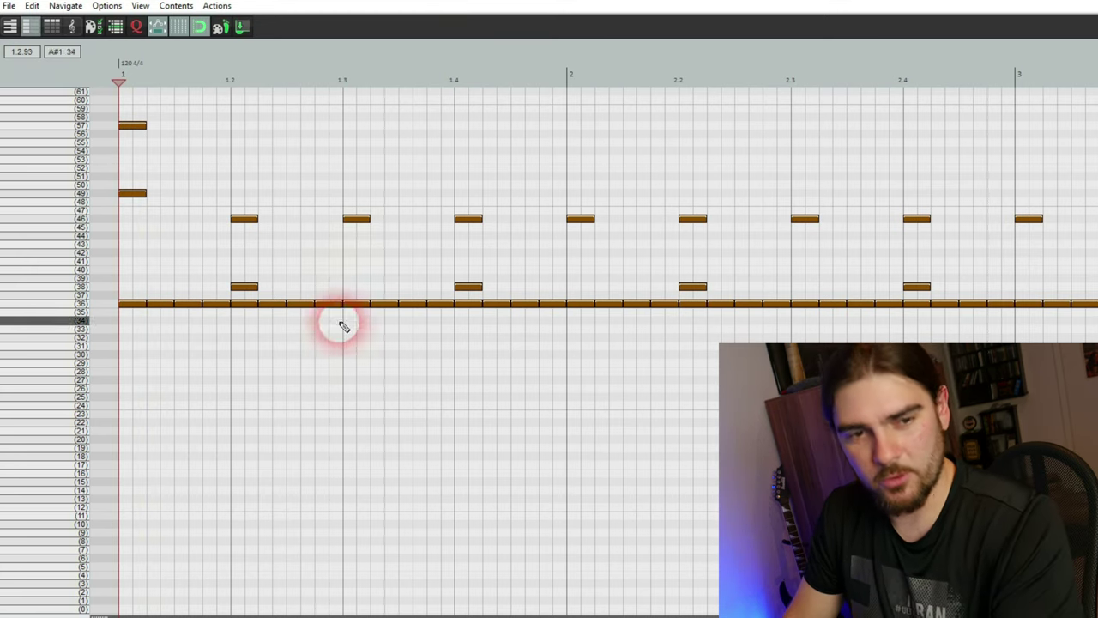
- Select the notes on rows 36, 38, 46, 49 and 57 in turn
{"action": "double_click", "coordinate": [74, 306]}
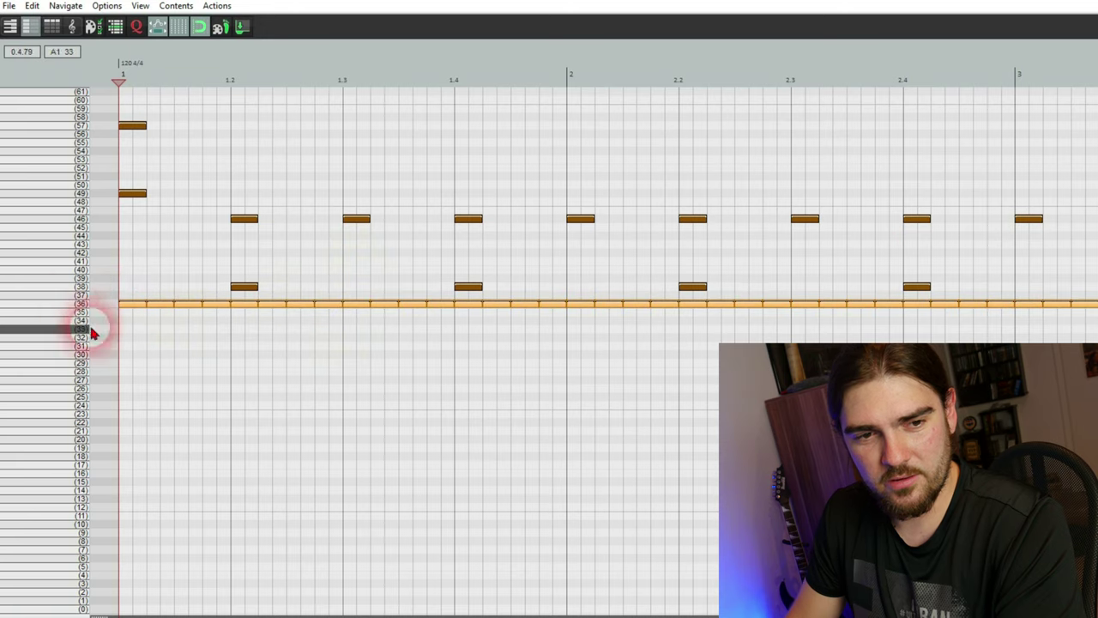
{"action": "left_click", "coordinate": [74, 294]}
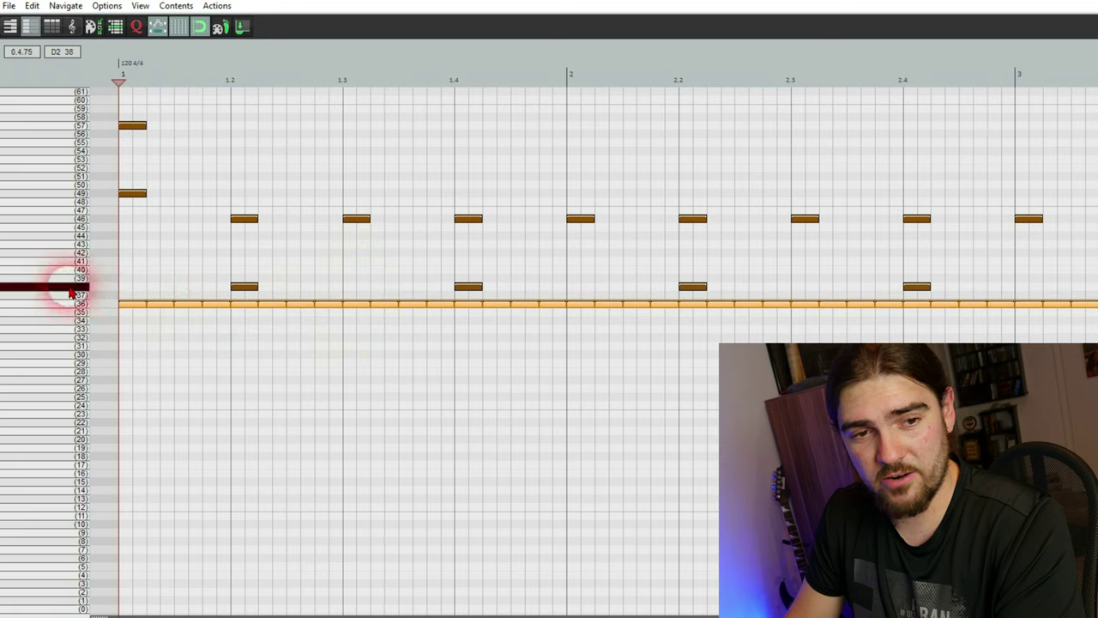
{"action": "left_click", "coordinate": [81, 219]}
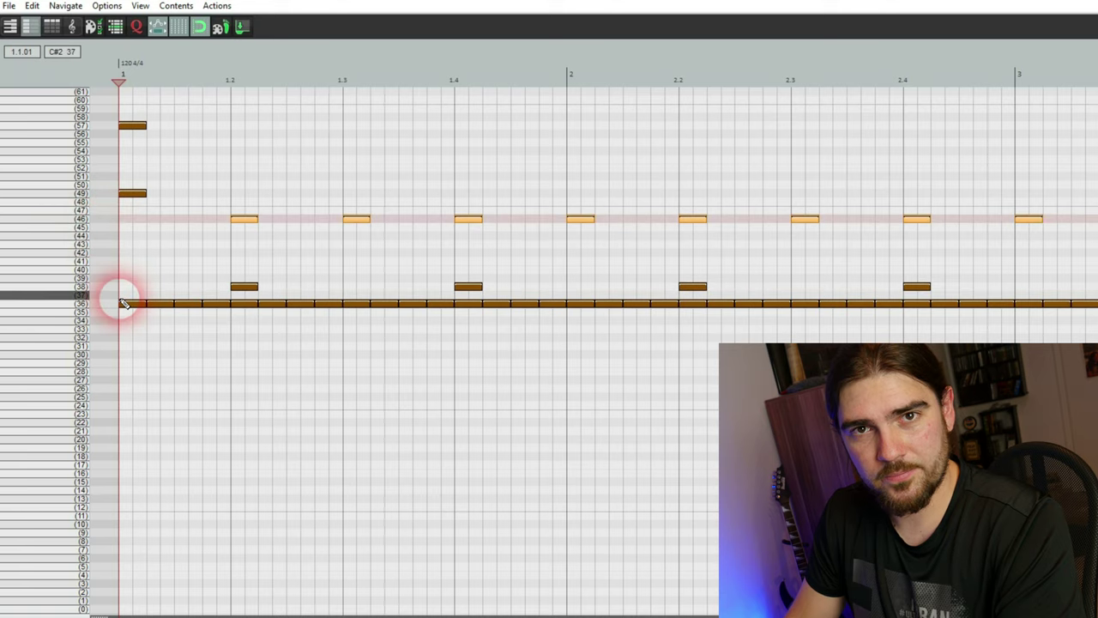
{"action": "left_click", "coordinate": [80, 196]}
{"action": "left_click", "coordinate": [81, 125]}
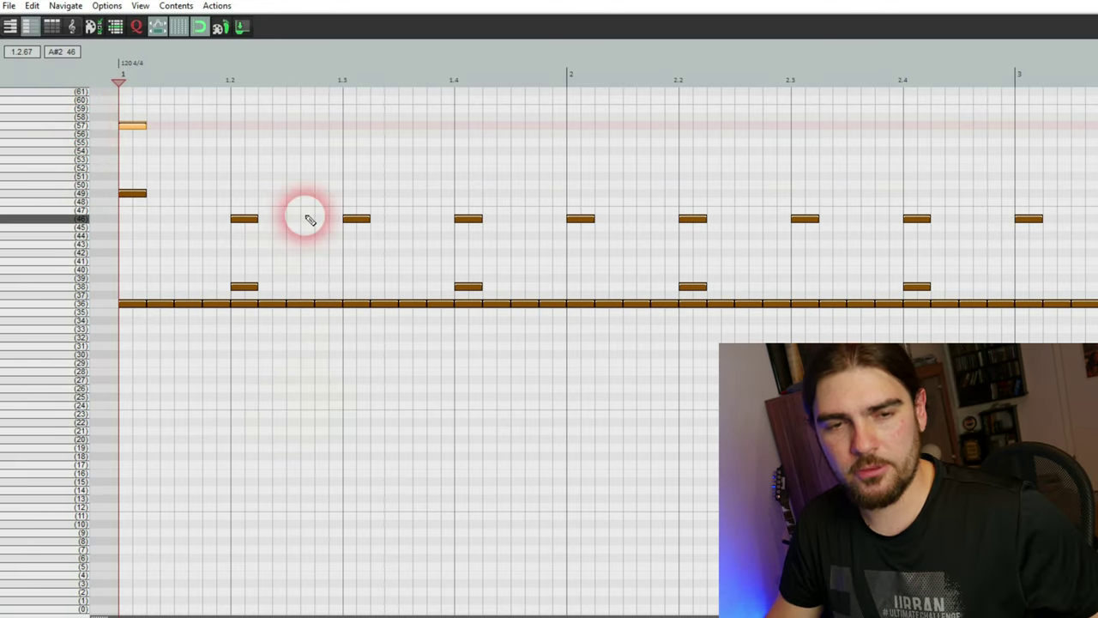
- Clear the note selection and play the beat from bar 5
{"action": "left_click", "coordinate": [314, 175]}
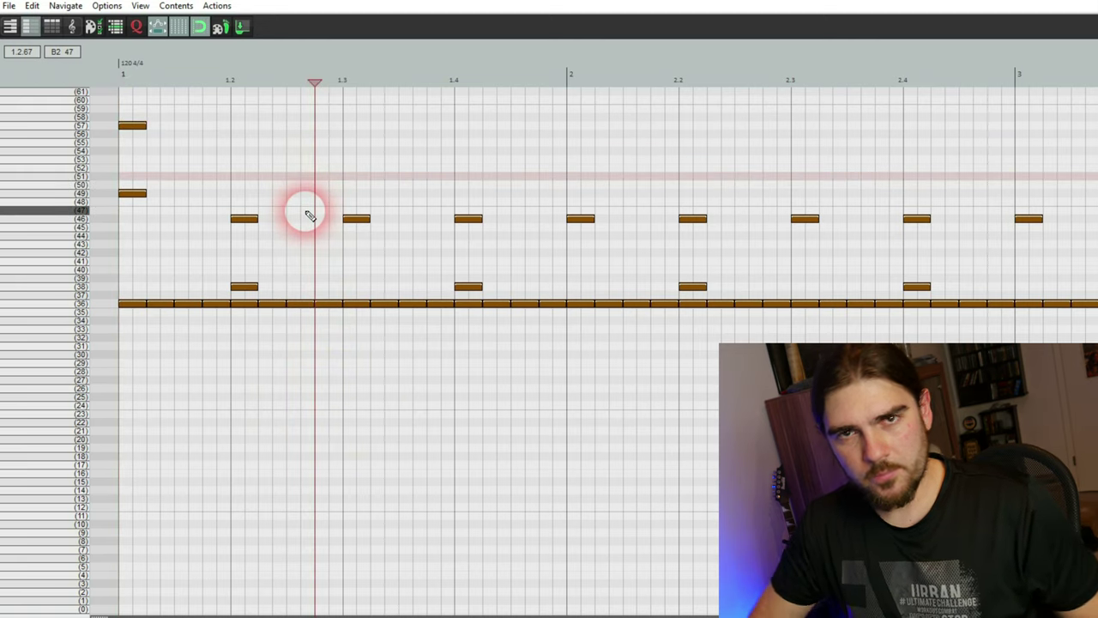
{"action": "scroll", "coordinate": [310, 215], "scroll_direction": "right", "scroll_amount": 10}
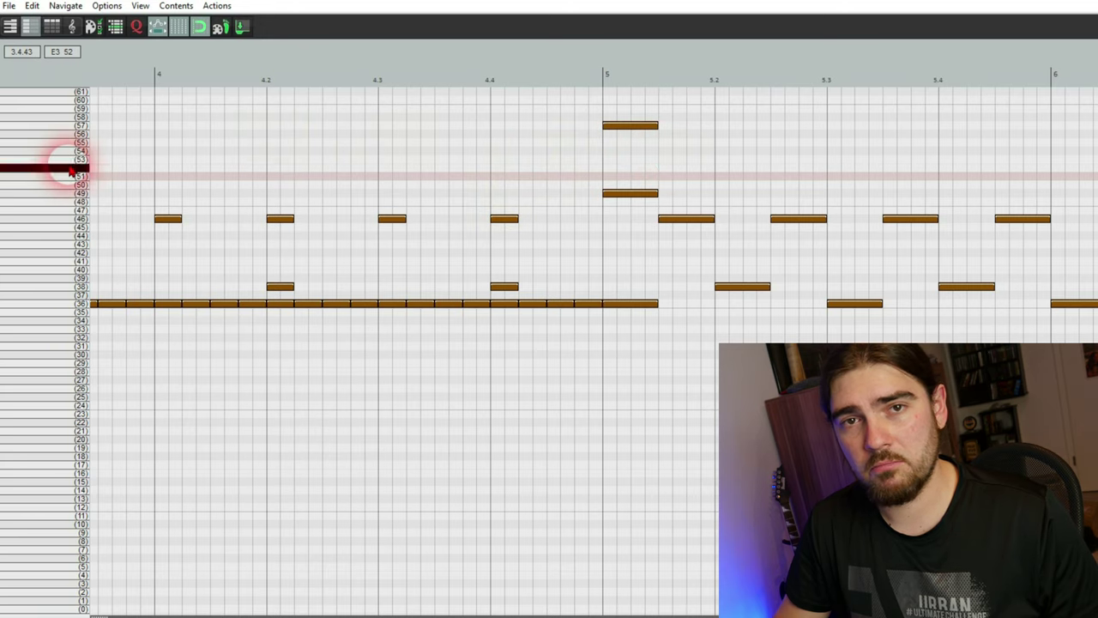
{"action": "left_click", "coordinate": [609, 174]}
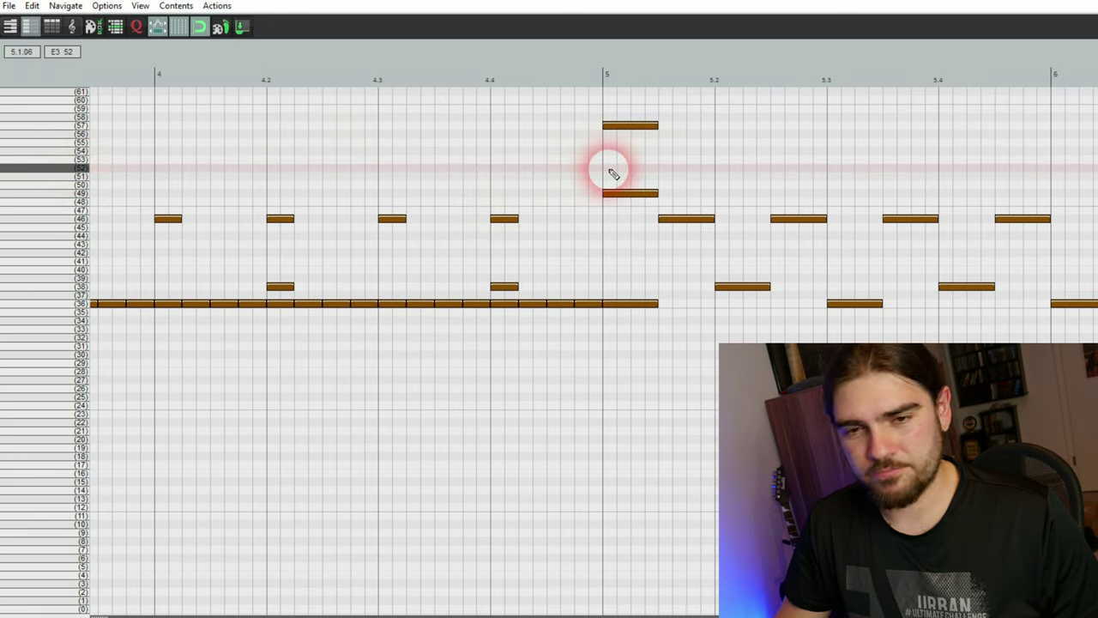
{"action": "scroll", "coordinate": [746, 179], "scroll_direction": "right", "scroll_amount": 4}
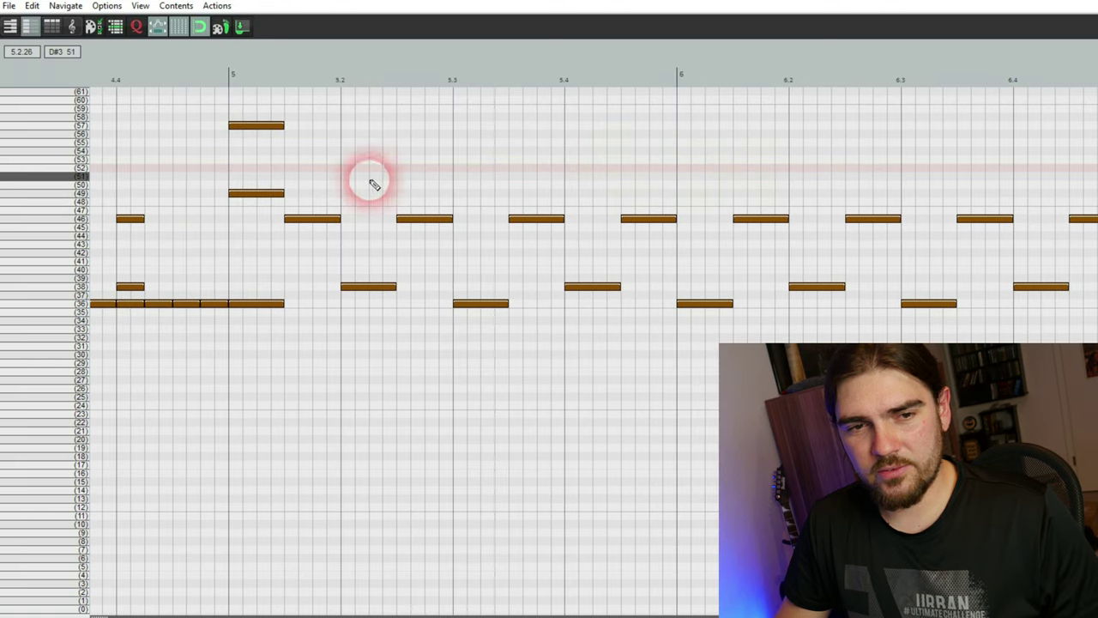
{"action": "left_click", "coordinate": [232, 242]}
{"action": "key", "text": "space"}
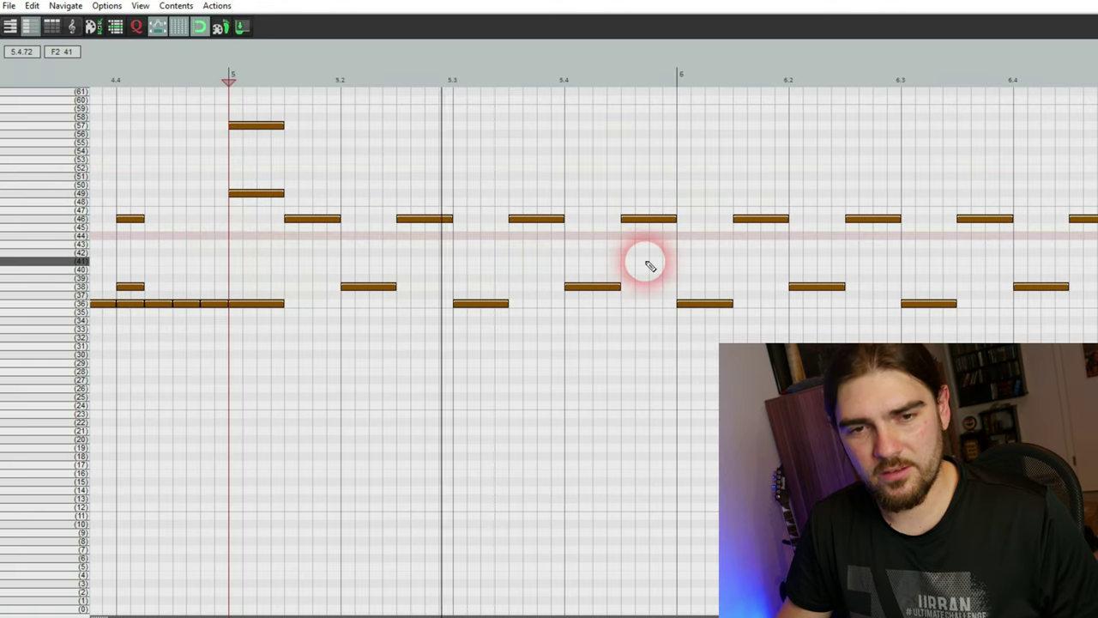
- Stop playback and draw a lengthened note on row 52 at bar 7
{"action": "scroll", "coordinate": [932, 257], "scroll_direction": "right", "scroll_amount": 2}
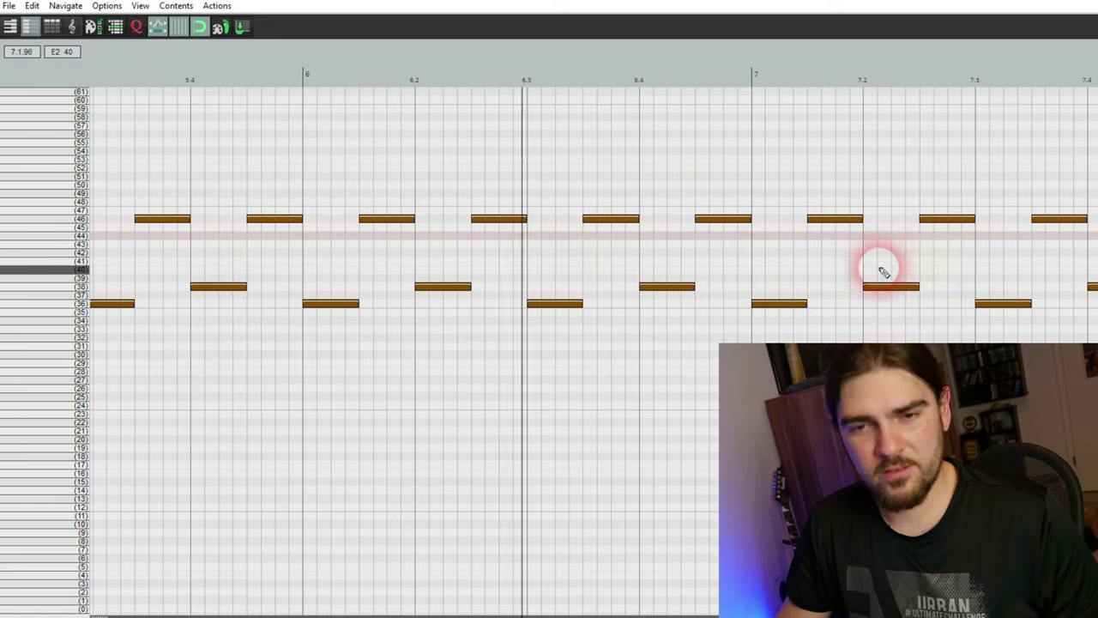
{"action": "key", "text": "space"}
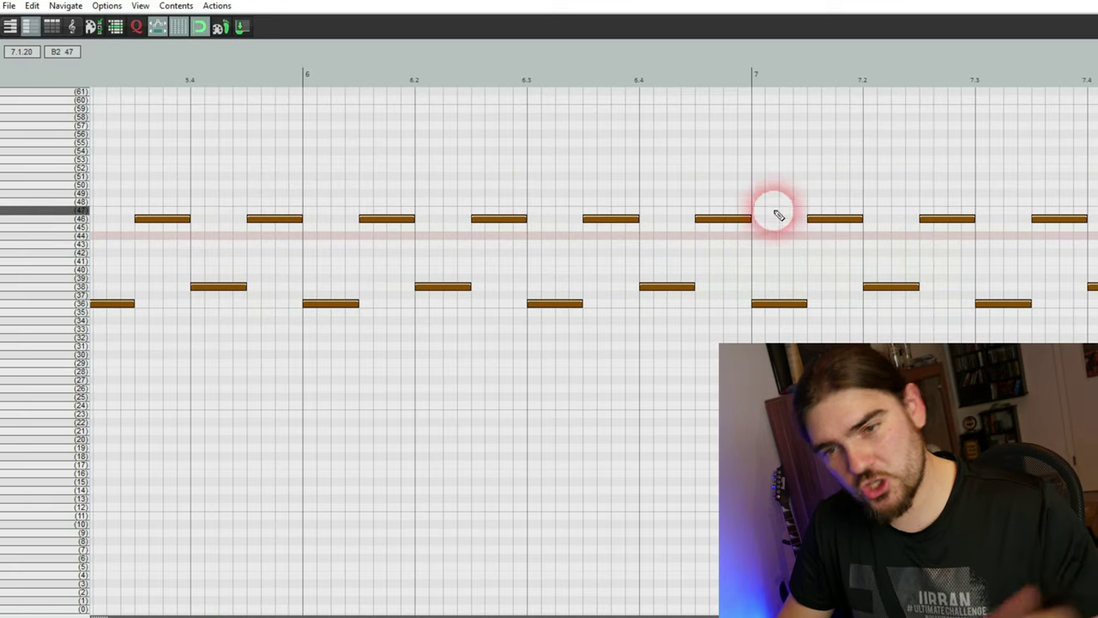
{"action": "left_click", "coordinate": [757, 167]}
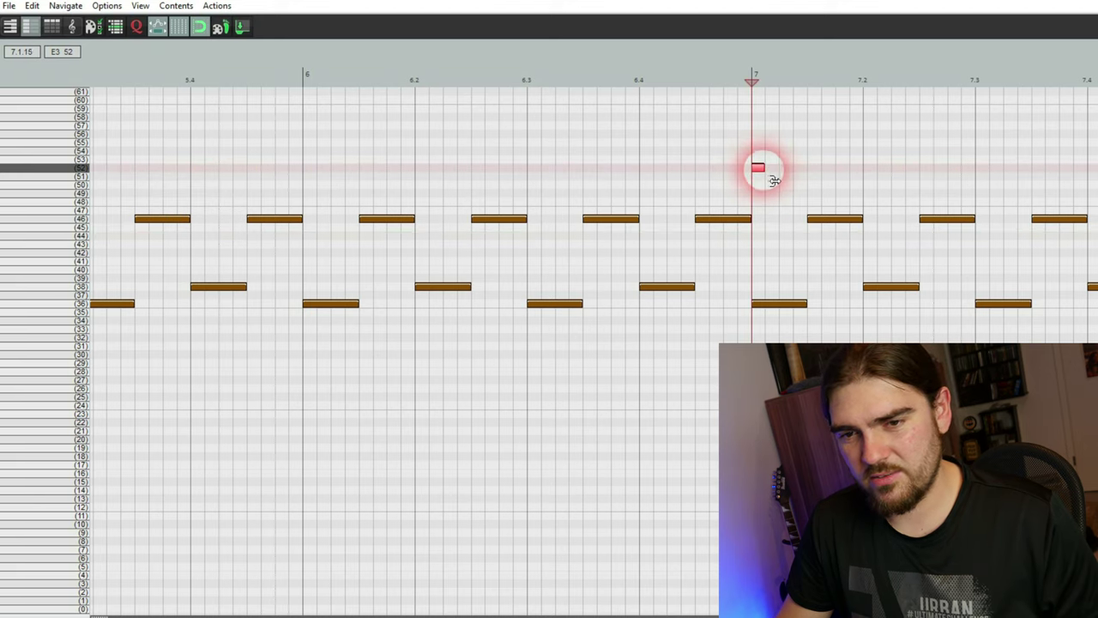
{"action": "left_click_drag", "start_coordinate": [775, 181], "coordinate": [819, 171]}
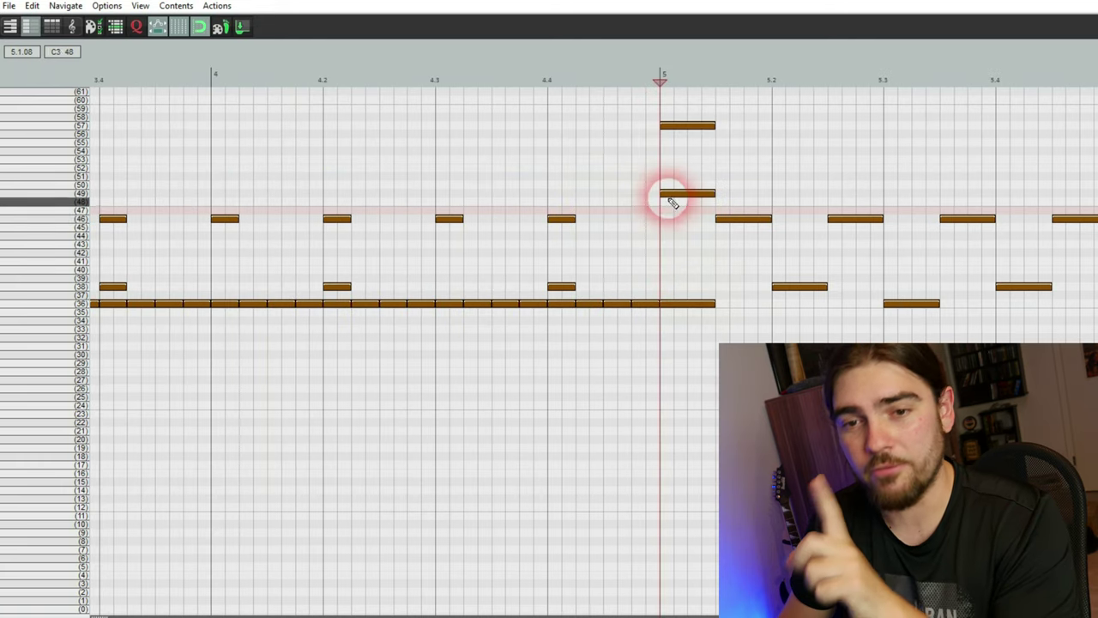
- Raise the velocity of the row-57 crash note at bar 5 to 127
{"action": "left_click", "coordinate": [689, 130]}
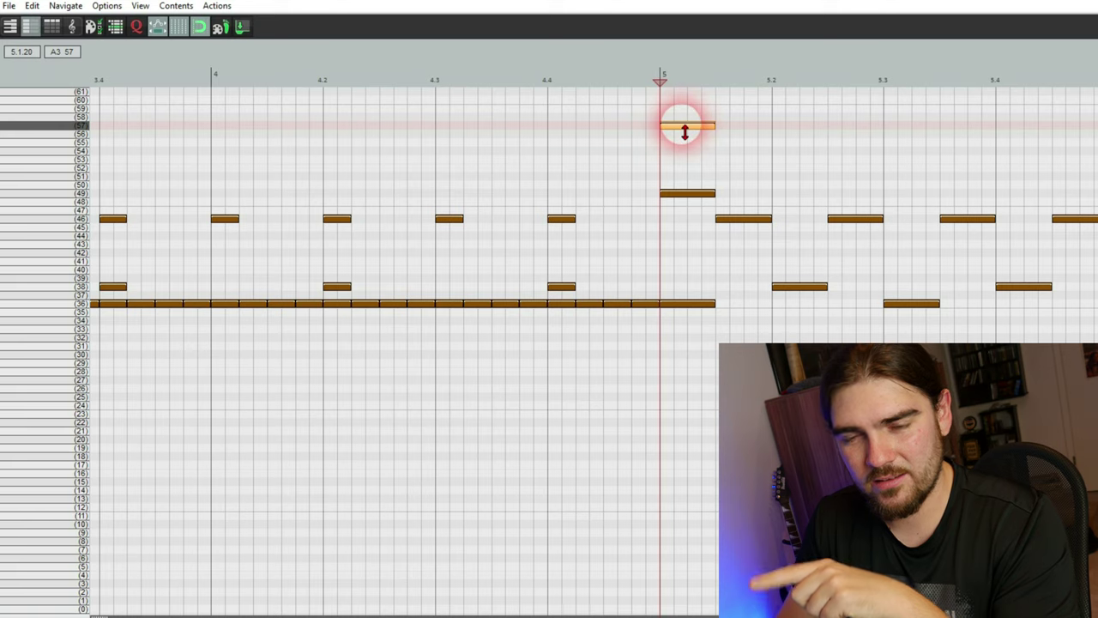
{"action": "left_click_drag", "start_coordinate": [685, 130], "coordinate": [741, 146]}
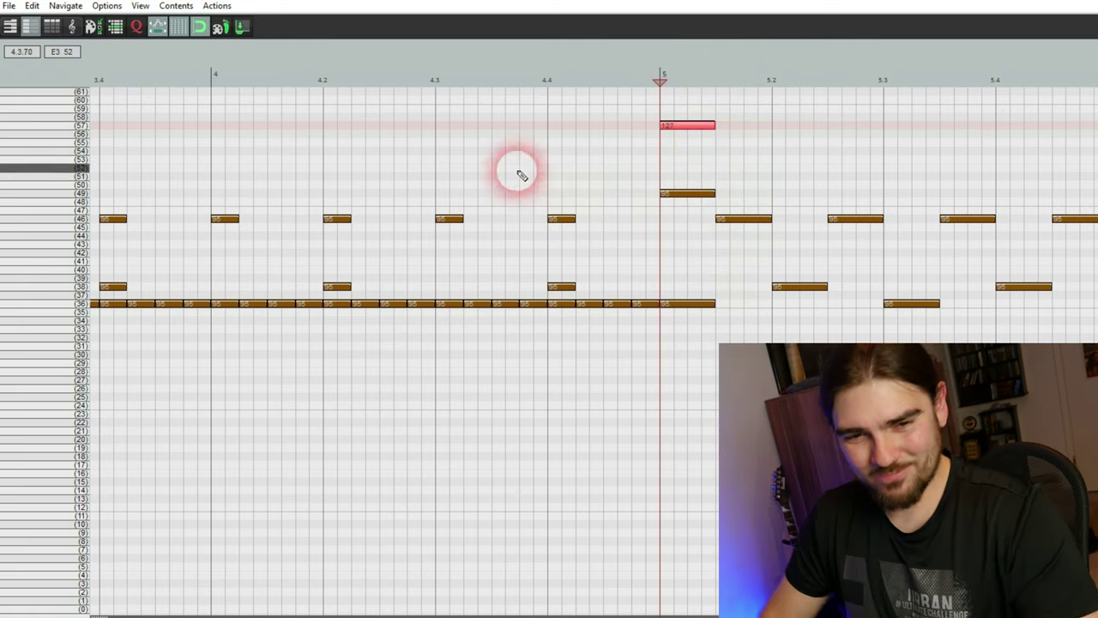
{"action": "scroll", "coordinate": [491, 240], "scroll_direction": "left", "scroll_amount": 3}
{"action": "scroll", "coordinate": [492, 240], "scroll_direction": "left", "scroll_amount": 15}
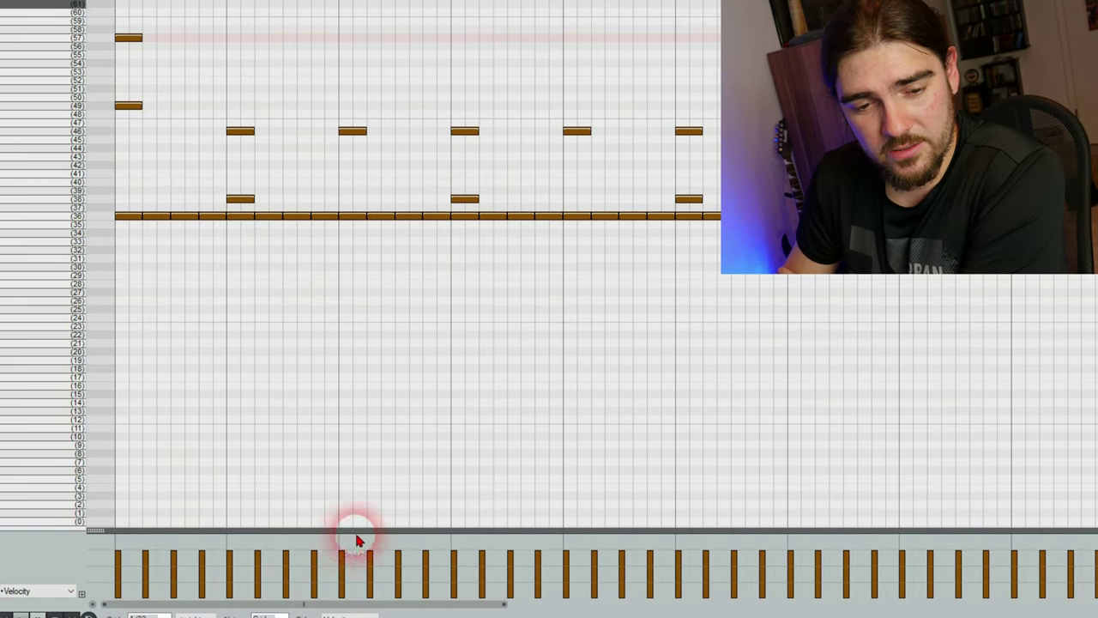
- Redraw the row-36 kick velocities at varying heights across the pattern
{"action": "left_click_drag", "start_coordinate": [278, 598], "coordinate": [289, 569]}
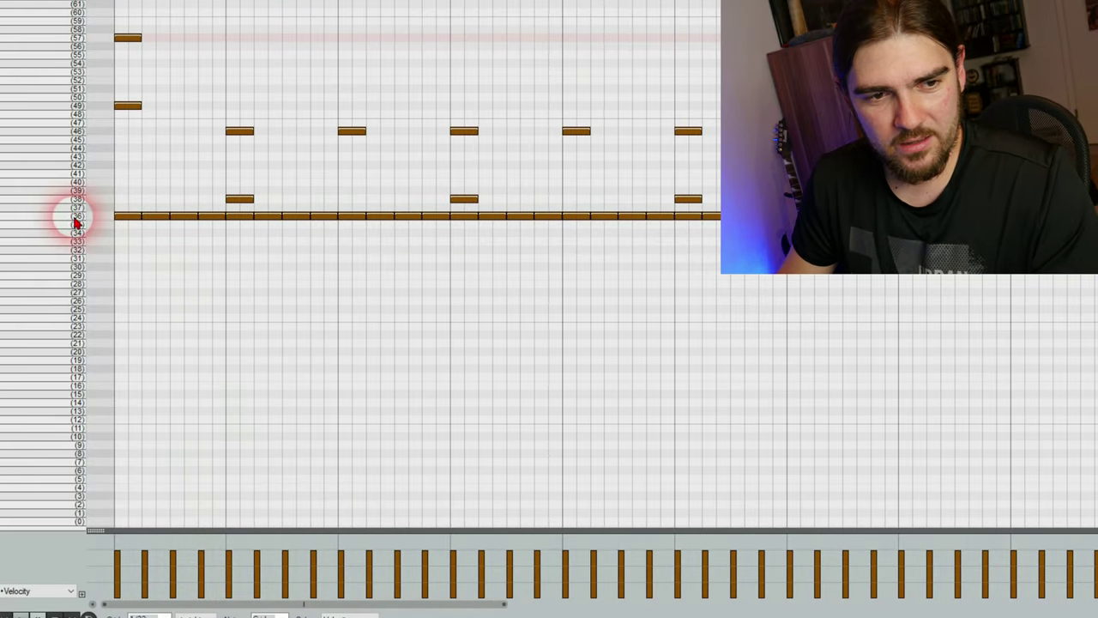
{"action": "left_click", "coordinate": [74, 215]}
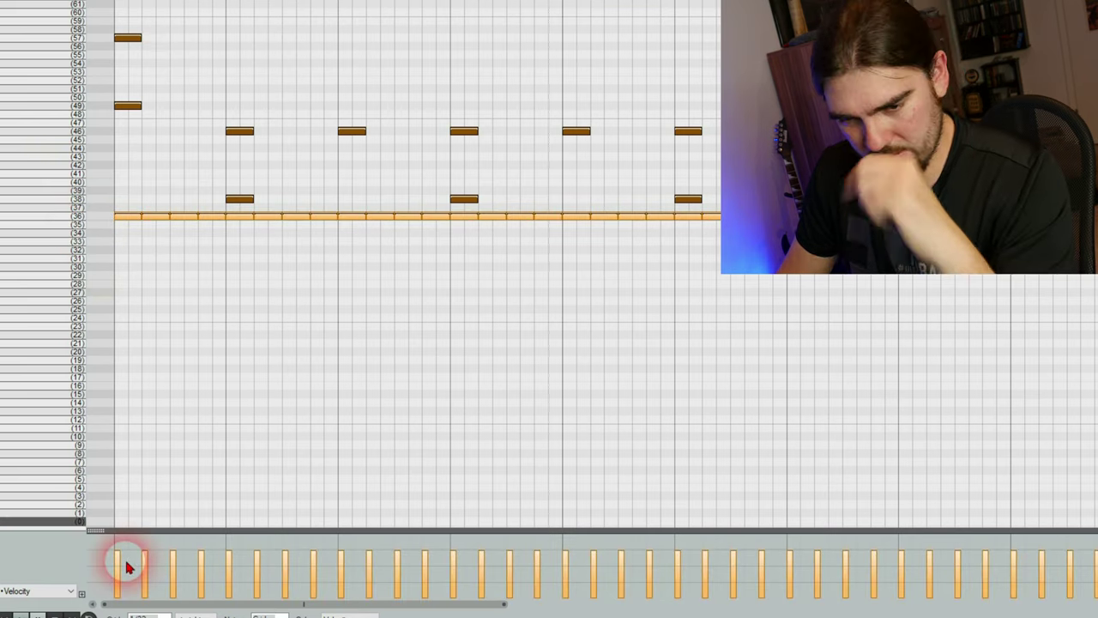
{"action": "mouse_move", "coordinate": [146, 571]}
{"action": "left_mouse_down"}
{"action": "mouse_move", "coordinate": [280, 558]}
{"action": "mouse_move", "coordinate": [341, 567]}
{"action": "mouse_move", "coordinate": [429, 553]}
{"action": "mouse_move", "coordinate": [476, 572]}
{"action": "mouse_move", "coordinate": [548, 561]}
{"action": "mouse_move", "coordinate": [562, 572]}
{"action": "mouse_move", "coordinate": [736, 560]}
{"action": "mouse_move", "coordinate": [1095, 564]}
{"action": "left_mouse_up"}
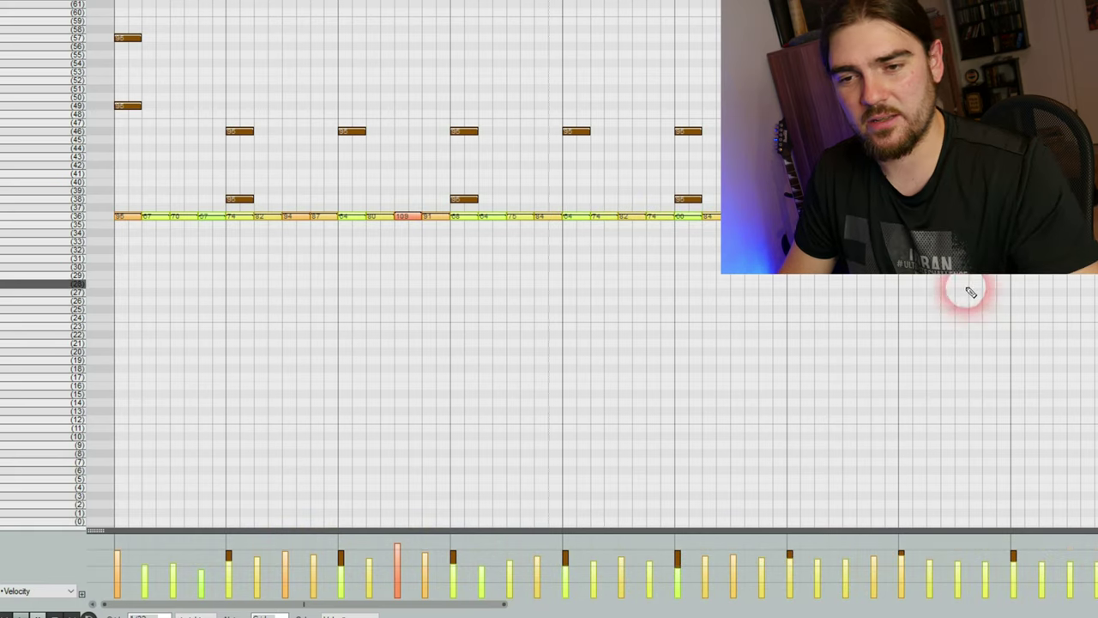
{"action": "left_click", "coordinate": [900, 295]}
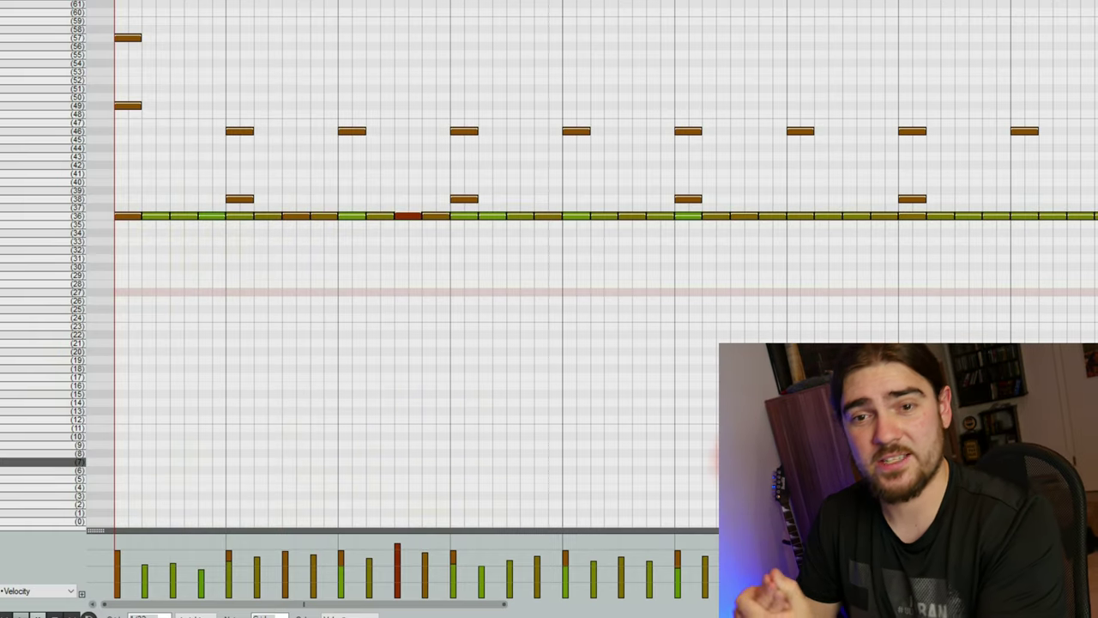
- Move the row-46 hi-hat notes down to row 42 and play back
{"action": "left_click", "coordinate": [238, 221]}
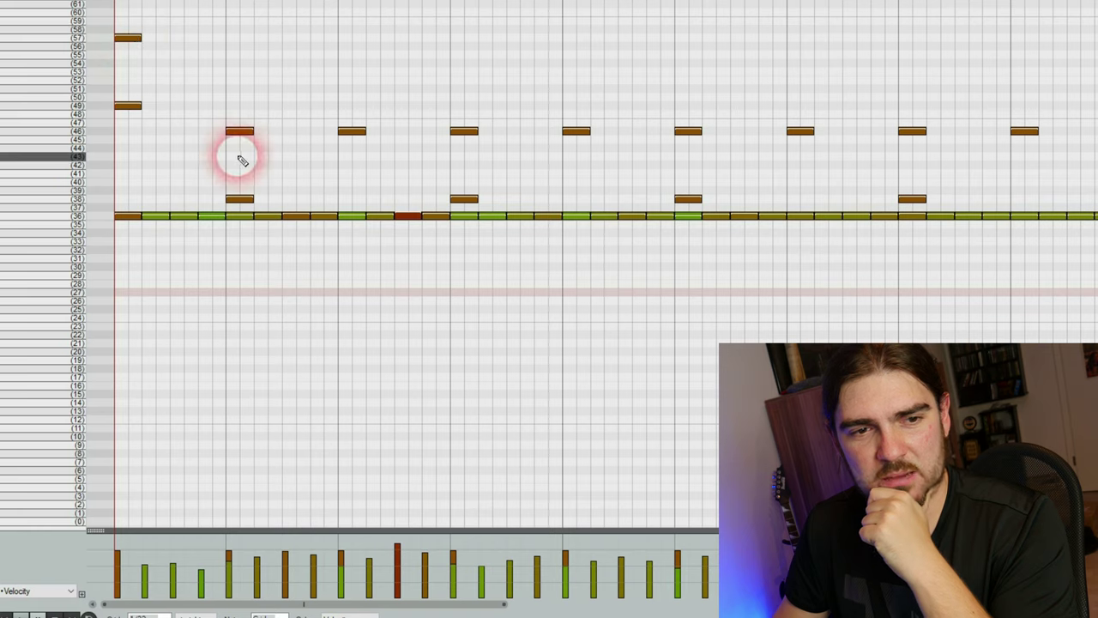
{"action": "left_click", "coordinate": [74, 129]}
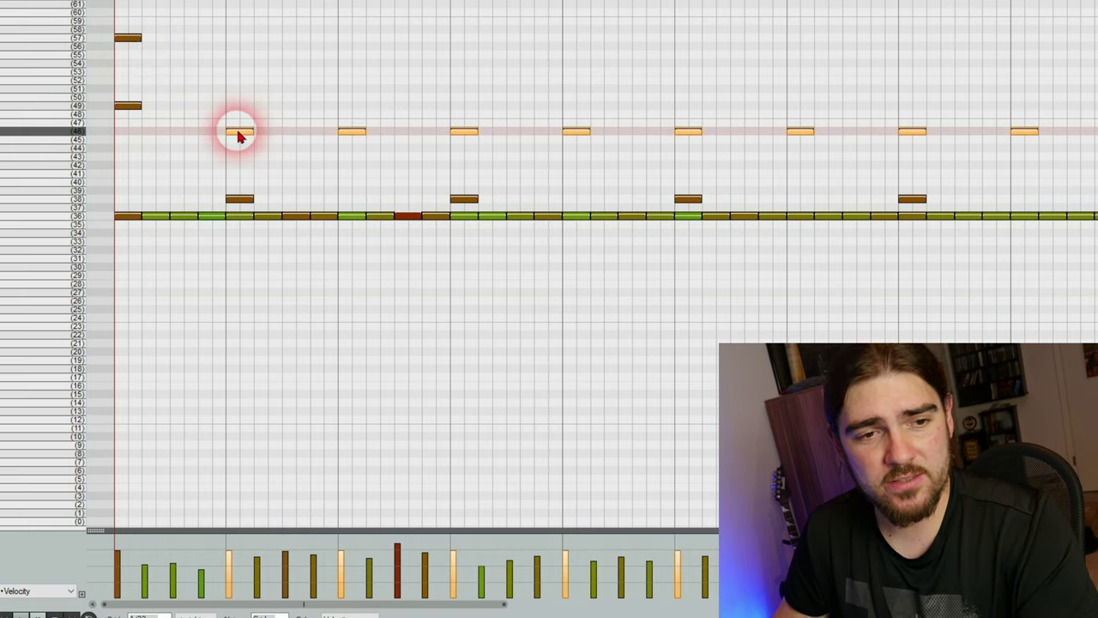
{"action": "left_click_drag", "start_coordinate": [239, 136], "coordinate": [240, 169]}
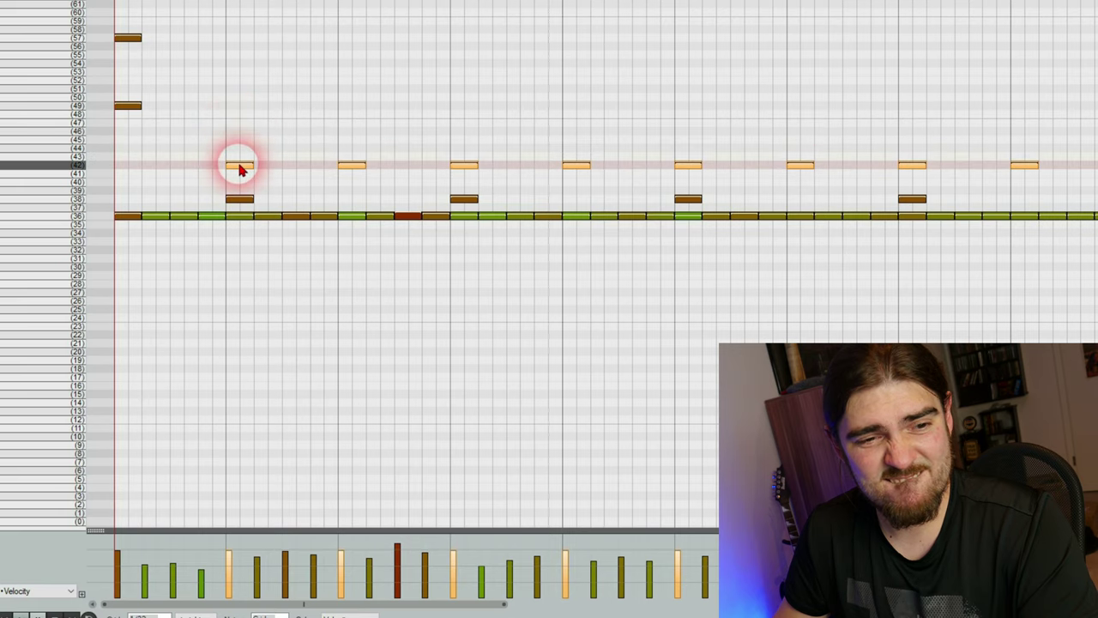
{"action": "left_click", "coordinate": [157, 172]}
{"action": "key", "text": "space"}
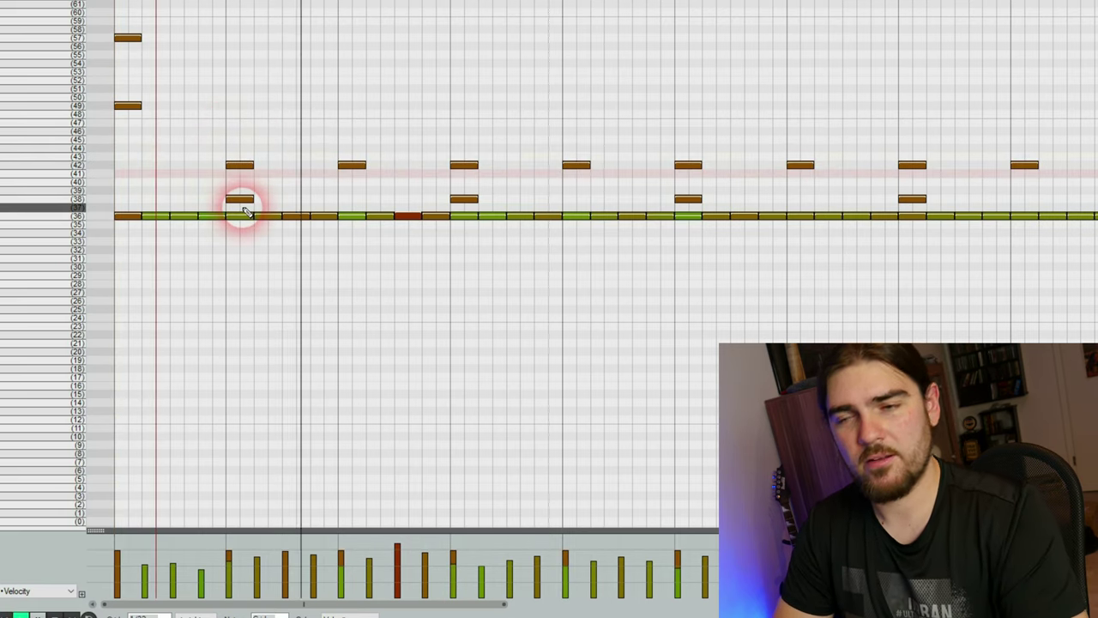
- Raise the velocity of the row-42 hi-hats and listen to the louder result
{"action": "left_click", "coordinate": [85, 169]}
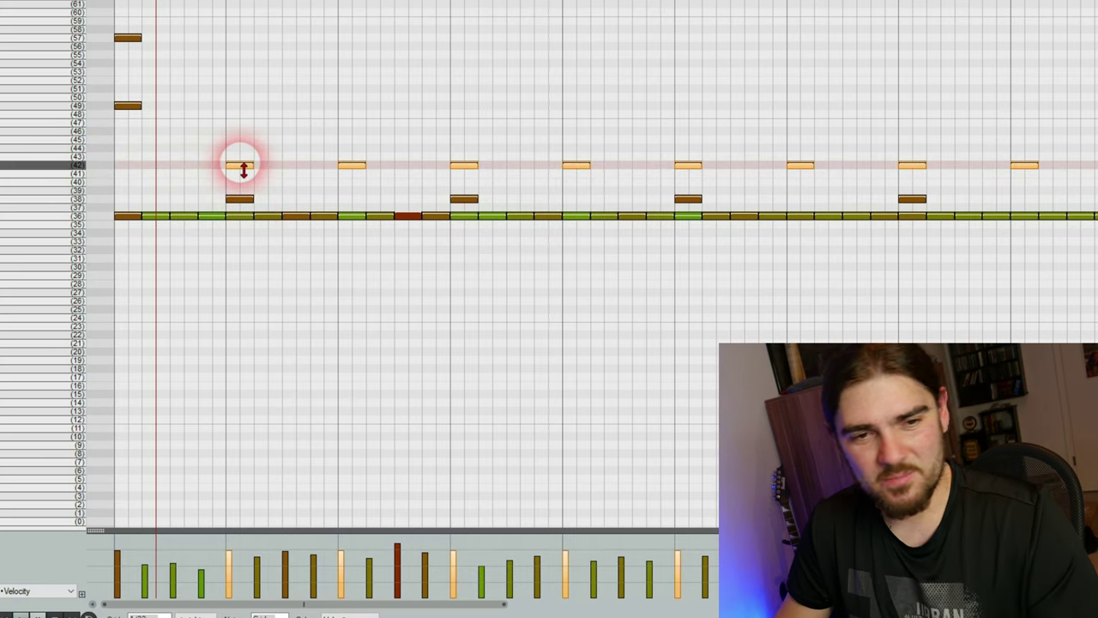
{"action": "left_click_drag", "start_coordinate": [243, 168], "coordinate": [252, 59]}
{"action": "left_click", "coordinate": [185, 148]}
{"action": "key", "text": "space"}
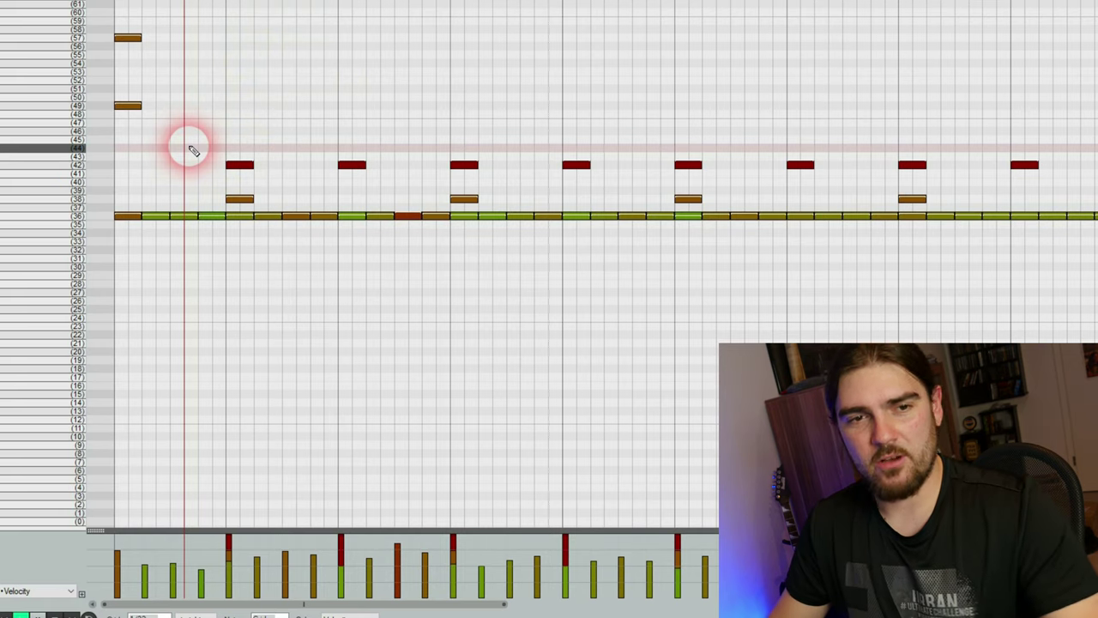
{"action": "key", "text": "space"}
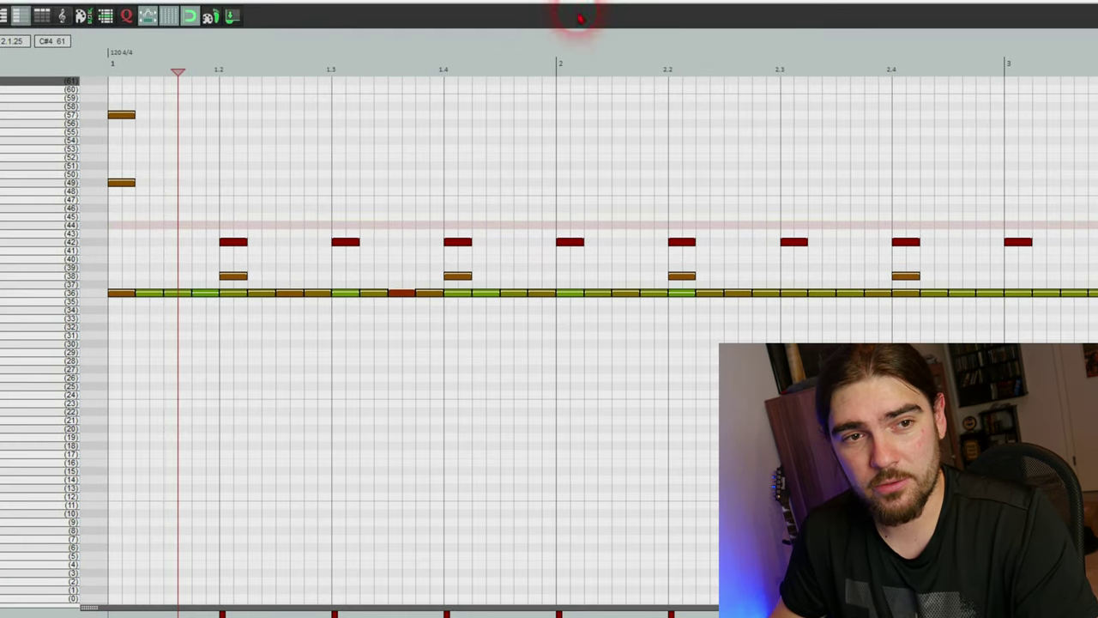
- Nudge the row-38 snares near 5.4 and 6.2 slightly earlier, then close the MIDI editor
{"action": "left_click", "coordinate": [429, 259]}
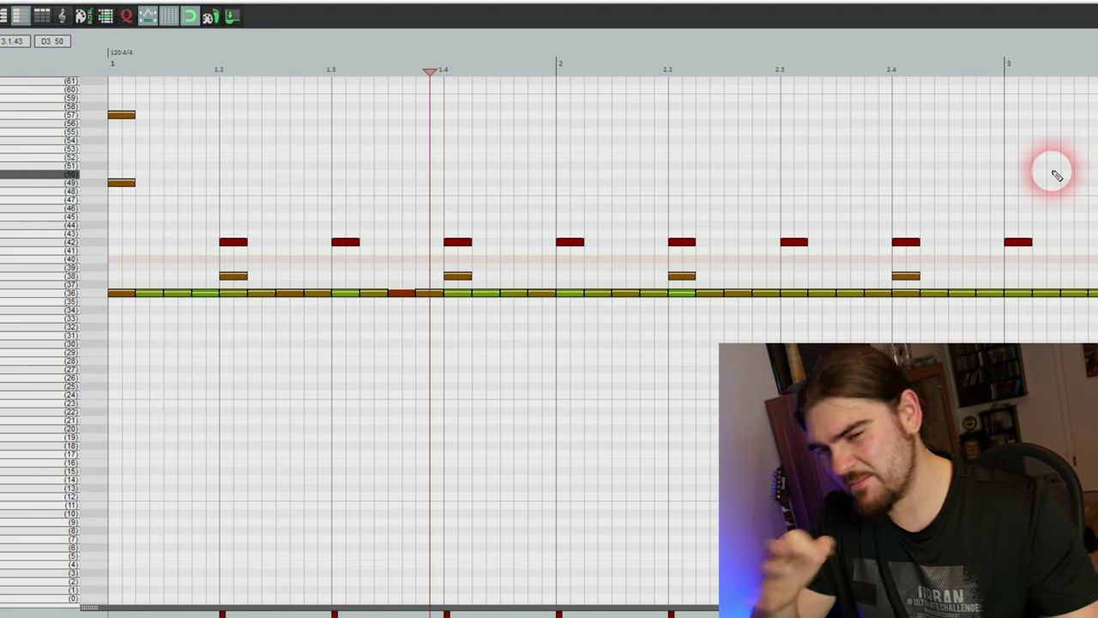
{"action": "scroll", "coordinate": [986, 174], "scroll_direction": "right", "scroll_amount": 6}
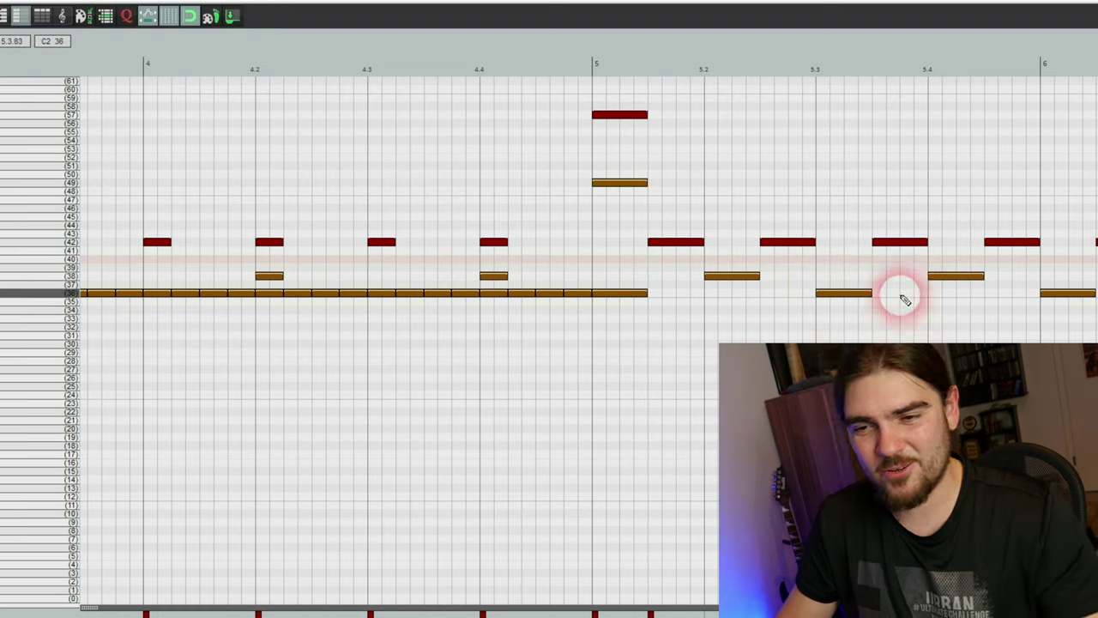
{"action": "scroll", "coordinate": [905, 287], "scroll_direction": "right", "scroll_amount": 2}
{"action": "left_click_drag", "start_coordinate": [995, 277], "coordinate": [963, 283]}
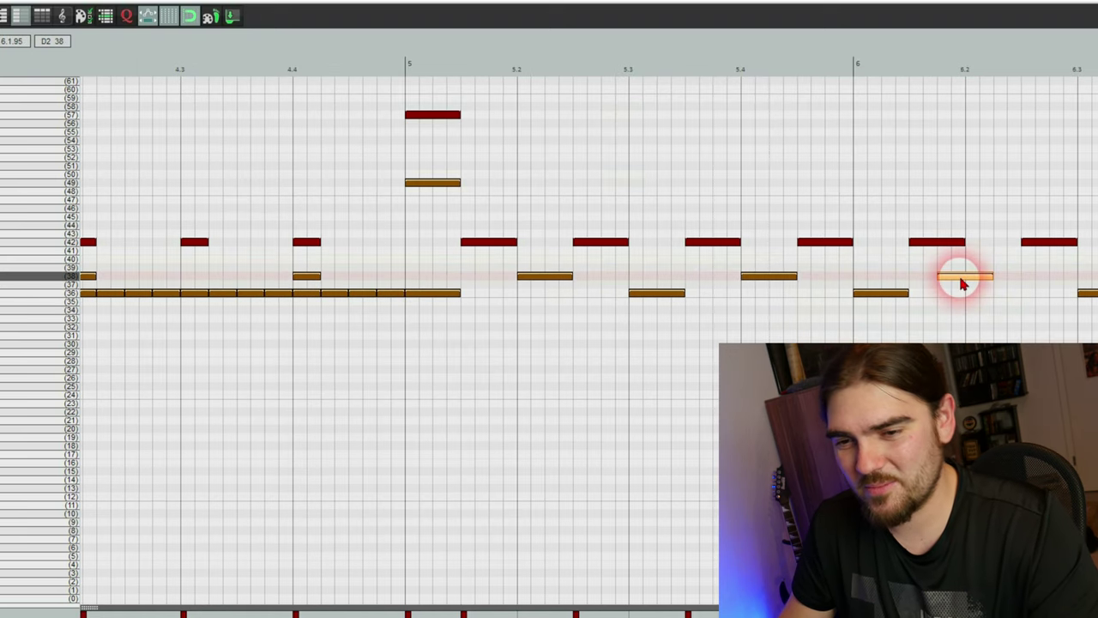
{"action": "left_click", "coordinate": [790, 278]}
{"action": "left_click_drag", "start_coordinate": [773, 283], "coordinate": [752, 284]}
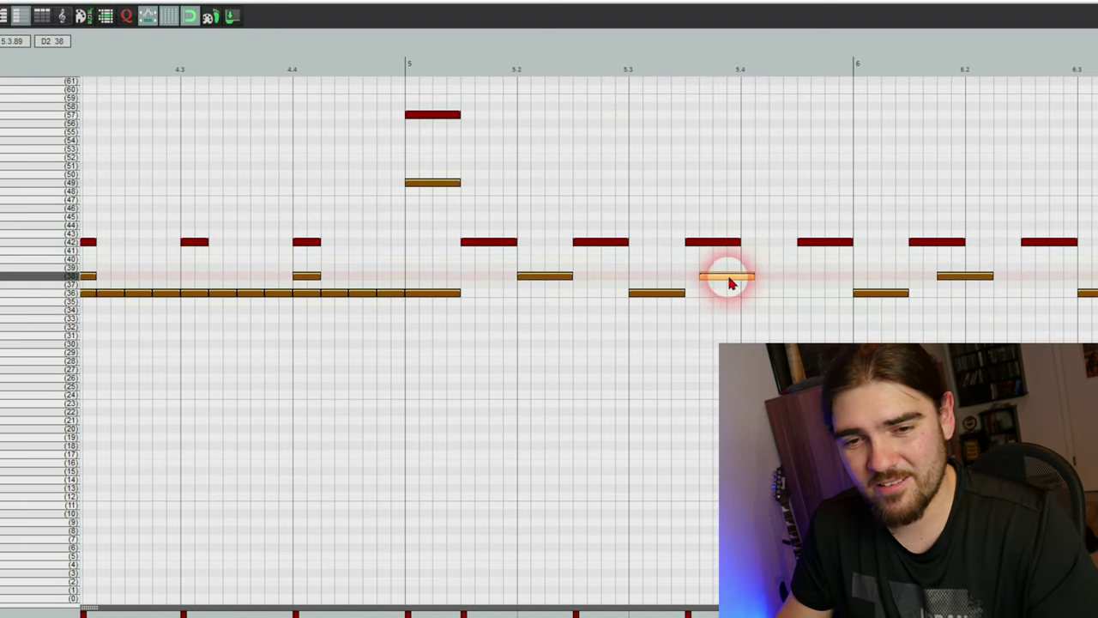
{"action": "left_click", "coordinate": [431, 251]}
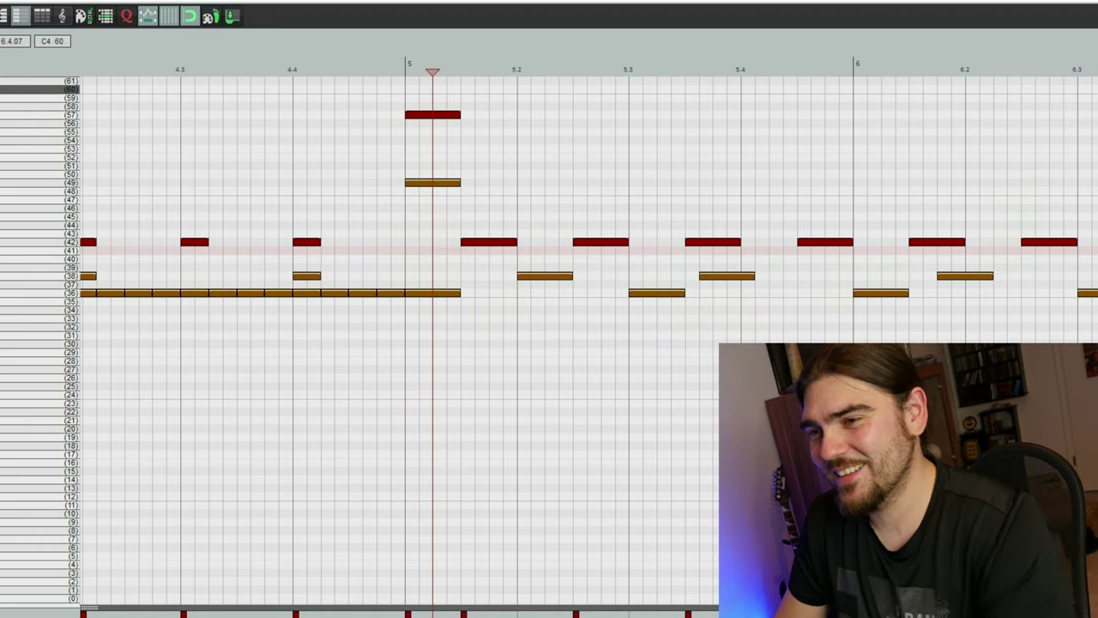
{"action": "left_click", "coordinate": [605, 334]}
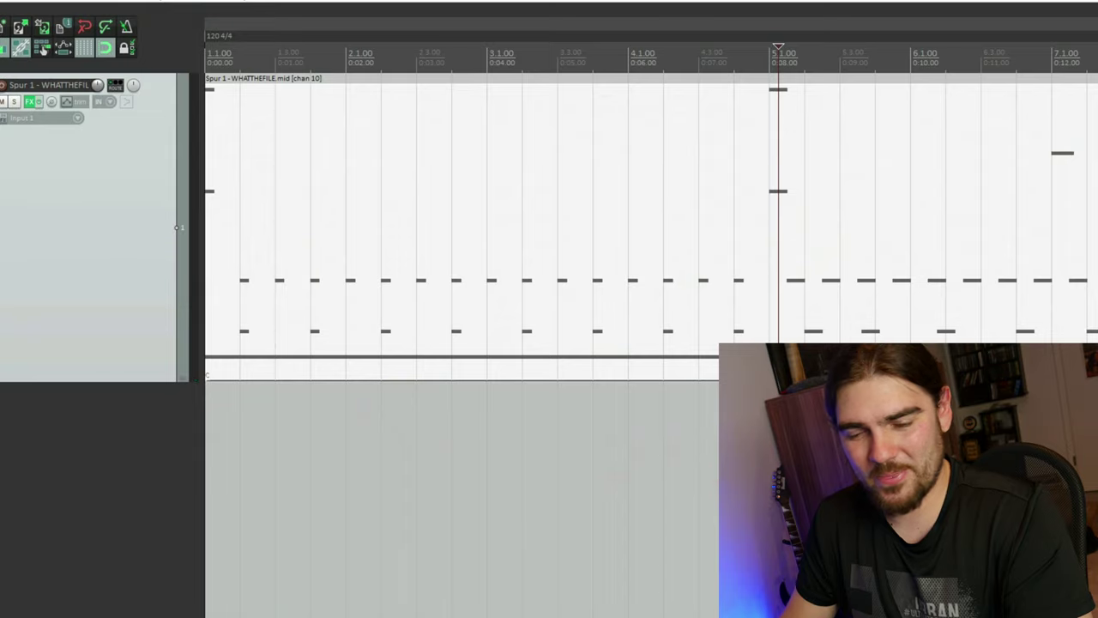
{"action": "scroll", "coordinate": [708, 477], "scroll_direction": "down", "scroll_amount": 6}
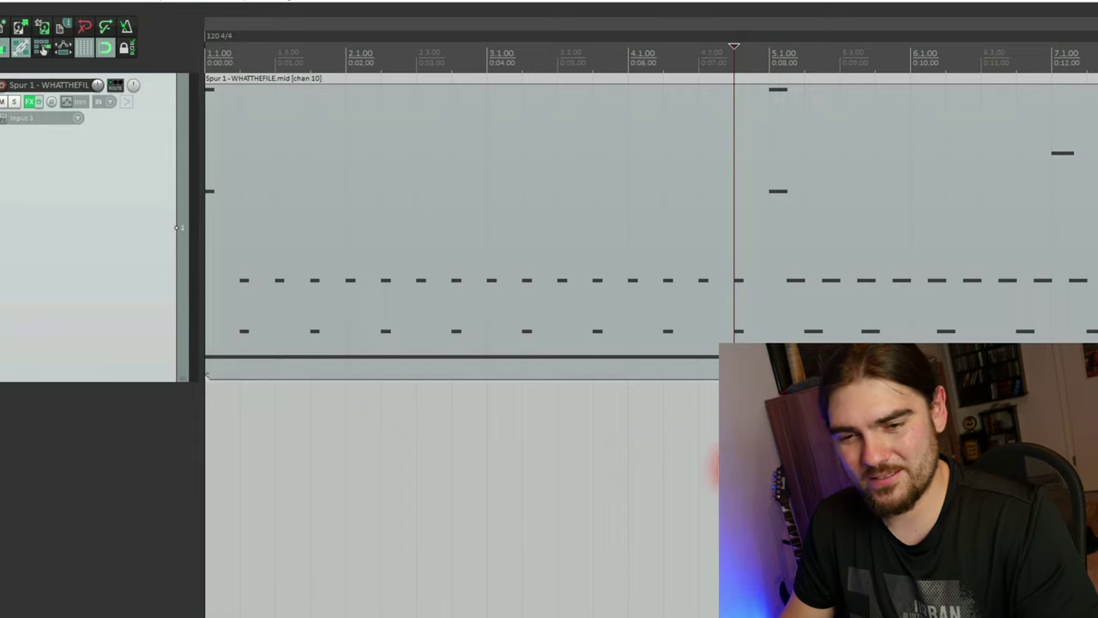